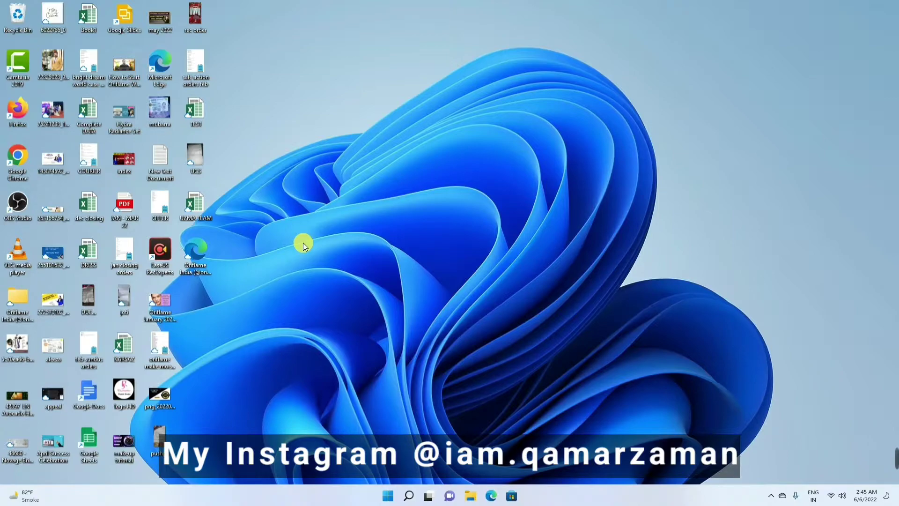
Step: Spotlight the desktop icons, launch Chrome, search 'google' and open the Google home page
key("F4")
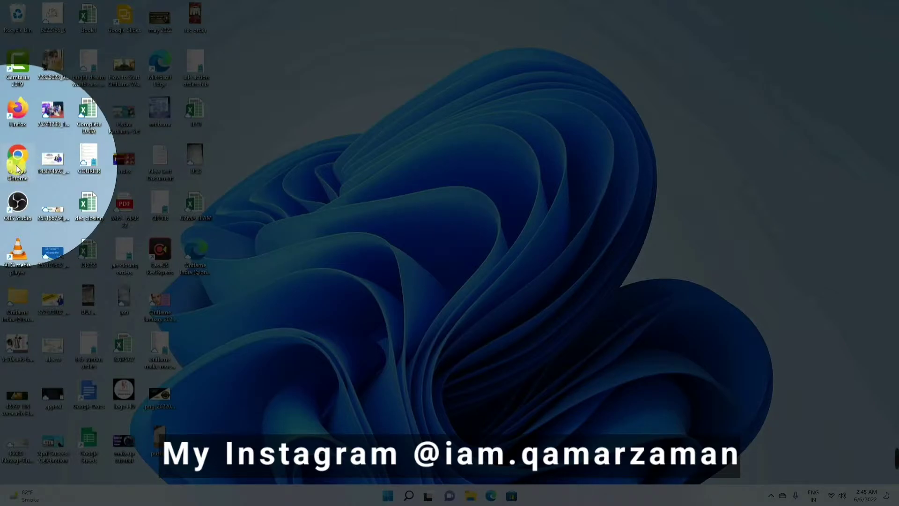
key("F4")
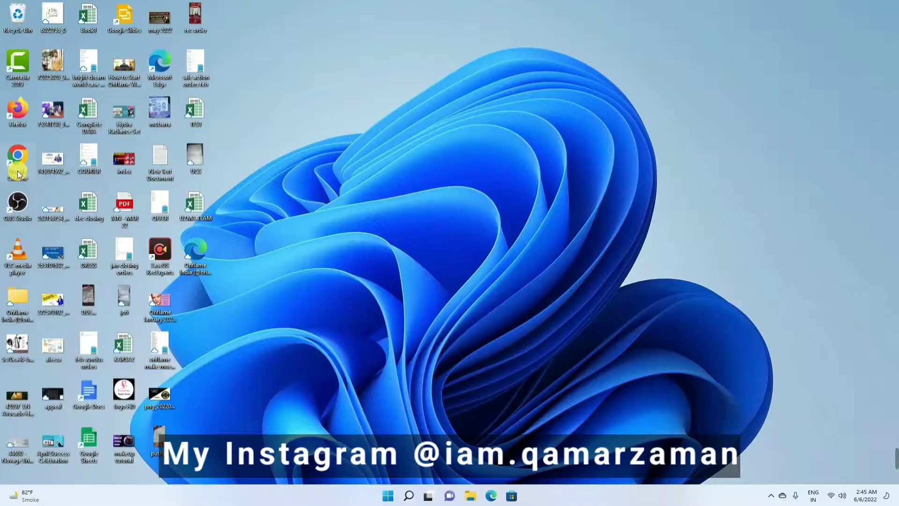
double_click(35, 264)
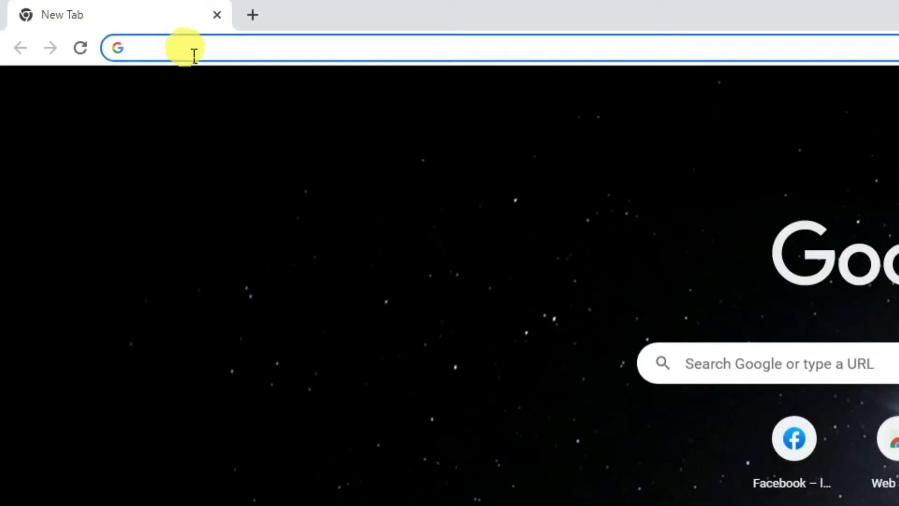
left_click(156, 48)
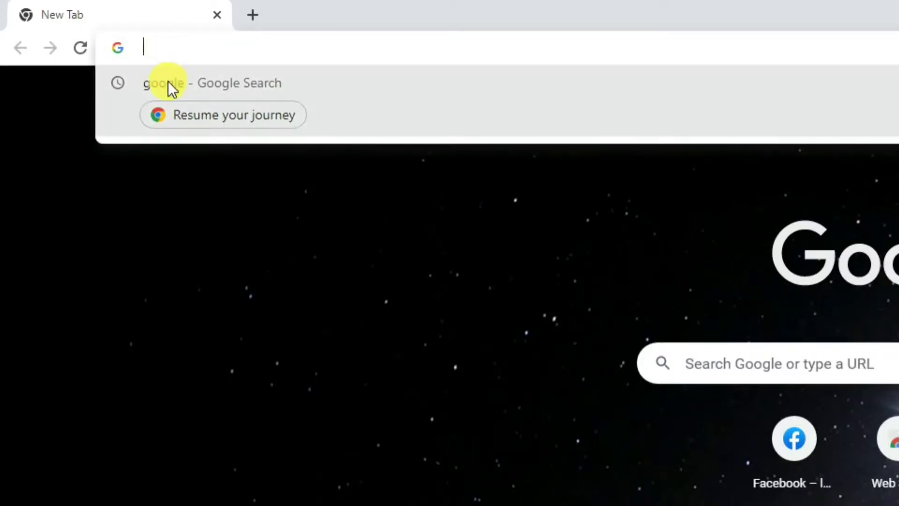
type("google")
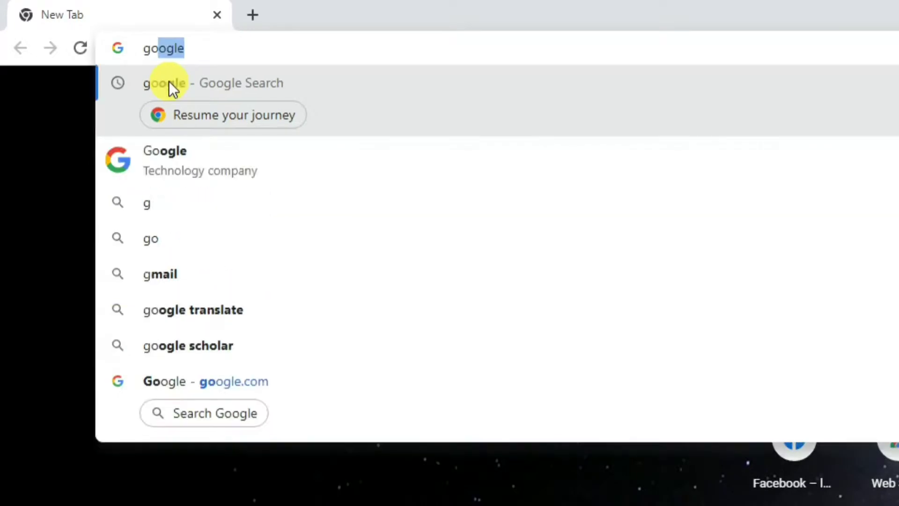
key("Return")
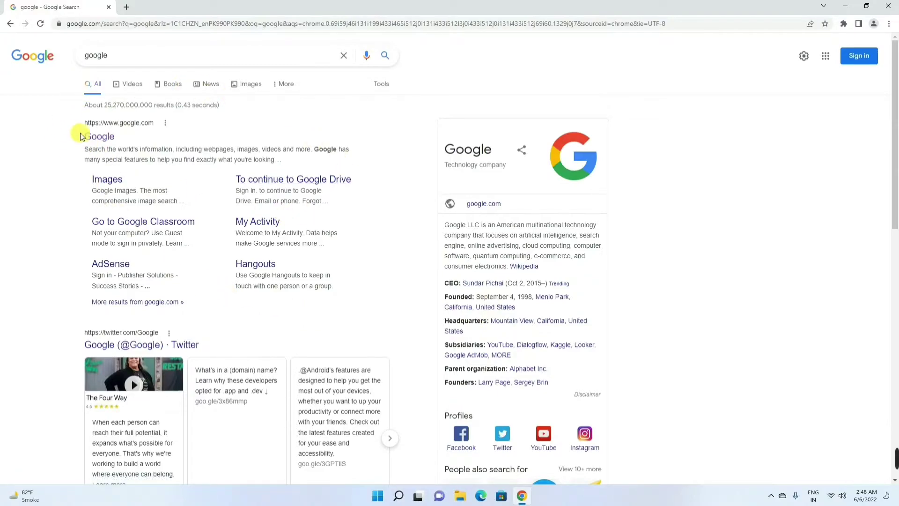
left_click(122, 142)
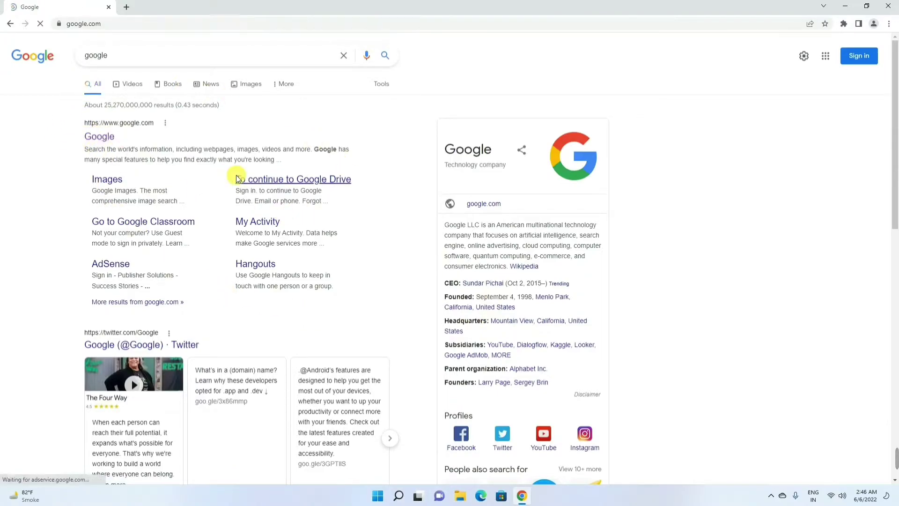
Step: Search Google for the suggested query 'create gmail account new'
type("crea")
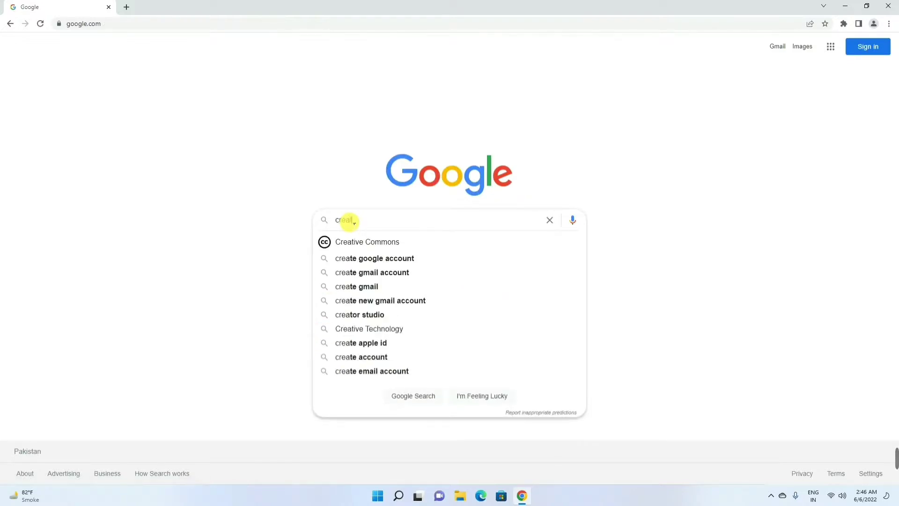
type("te")
key("Down")
key("Down")
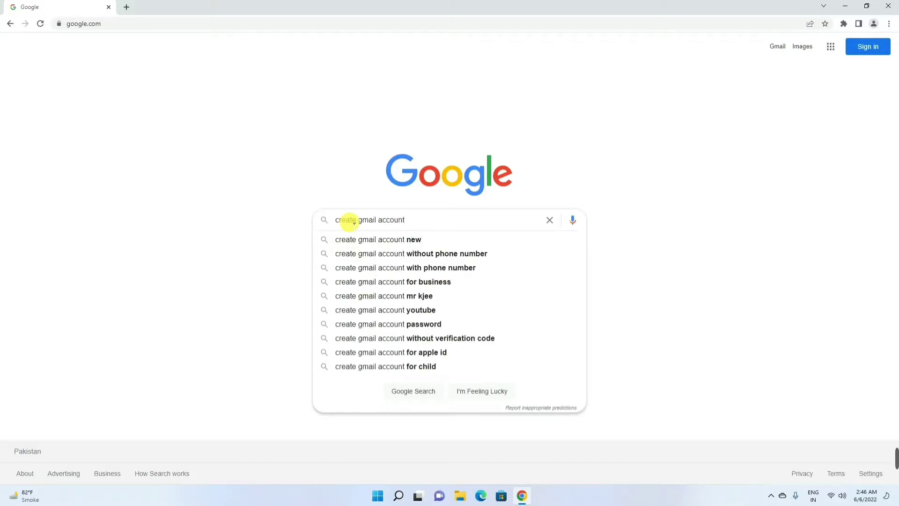
key("Down")
key("Return")
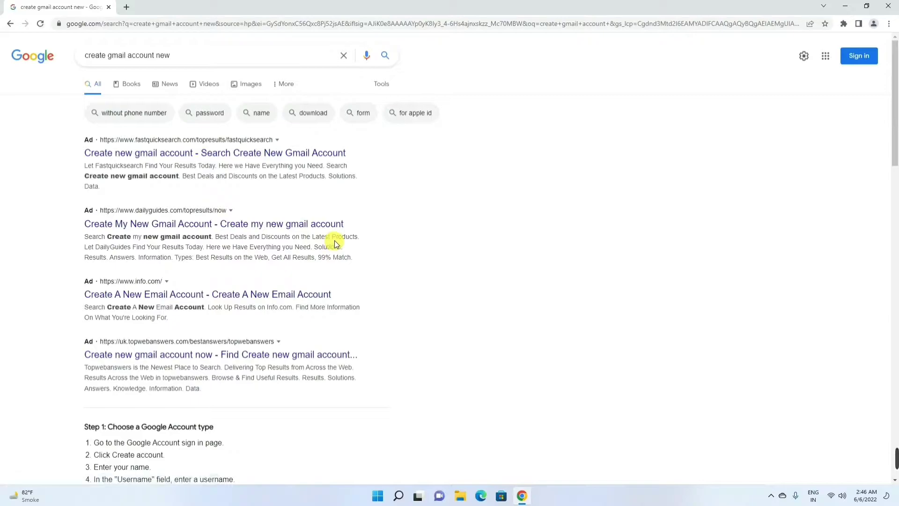
Step: Scroll the results, mark the account-creation results and open 'Create a Gmail account - Google Help'
scroll(236, 248, "down", 6)
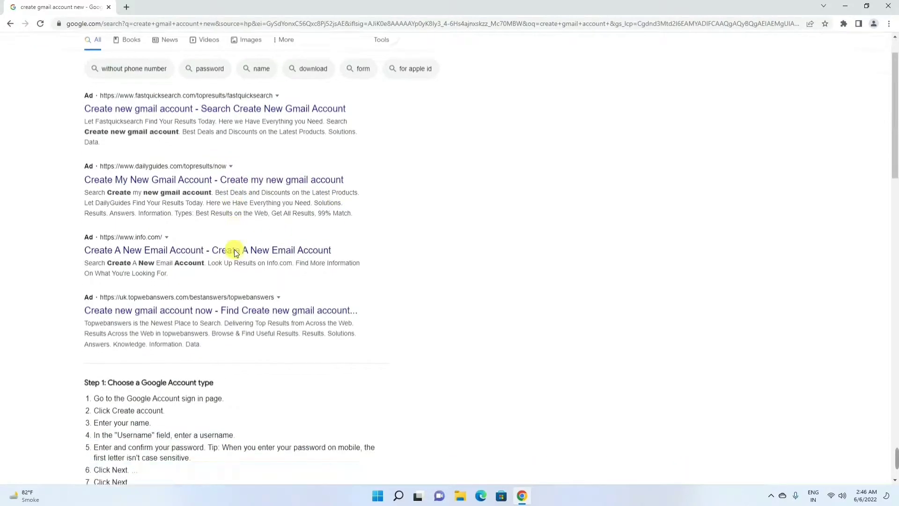
scroll(238, 253, "down", 2)
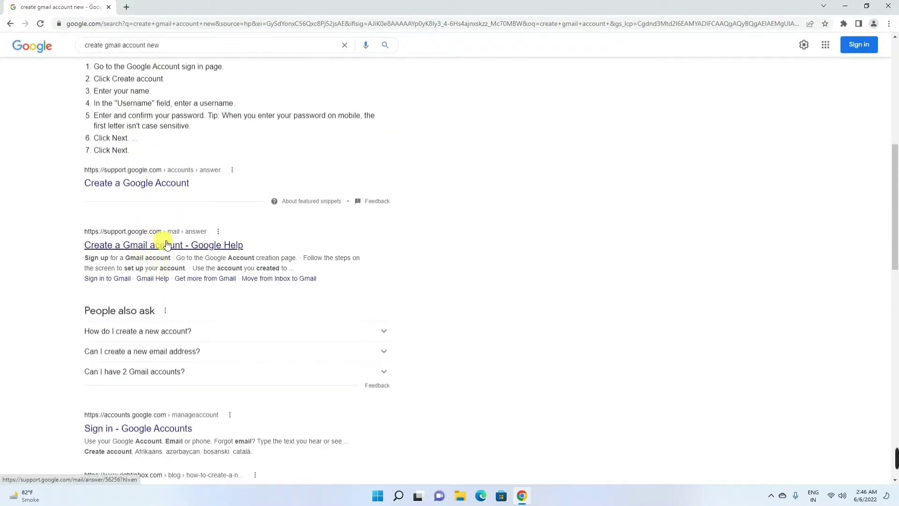
mouse_move(62, 157)
left_mouse_down()
mouse_move(146, 211)
mouse_move(259, 206)
left_mouse_up()
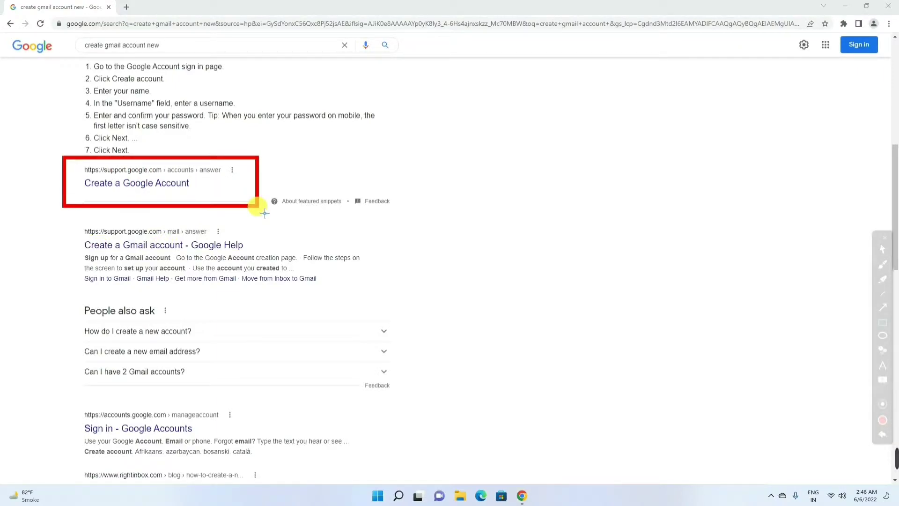
mouse_move(51, 222)
left_mouse_down()
mouse_move(136, 255)
mouse_move(272, 262)
left_mouse_up()
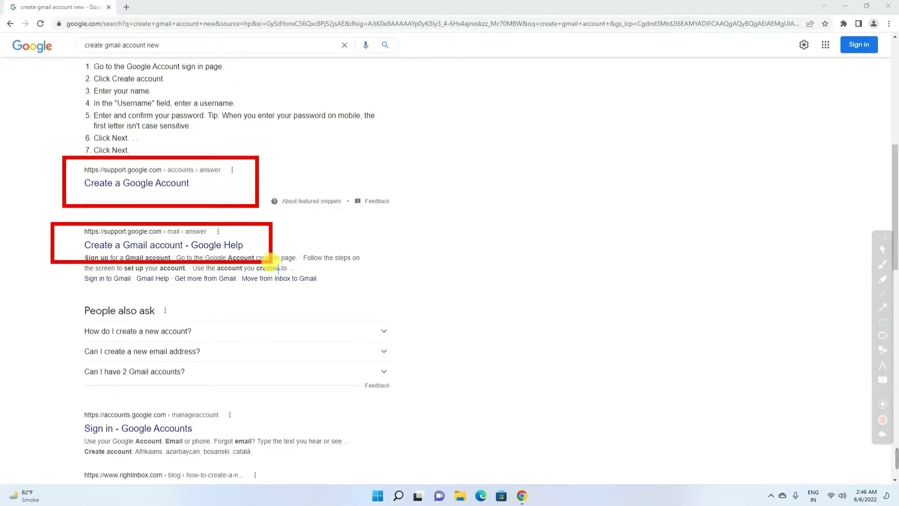
key("Escape")
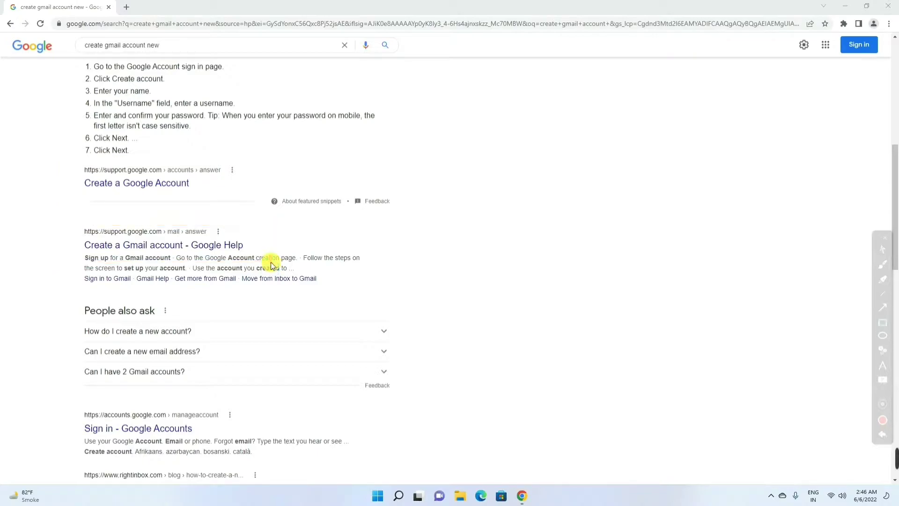
left_click(168, 244)
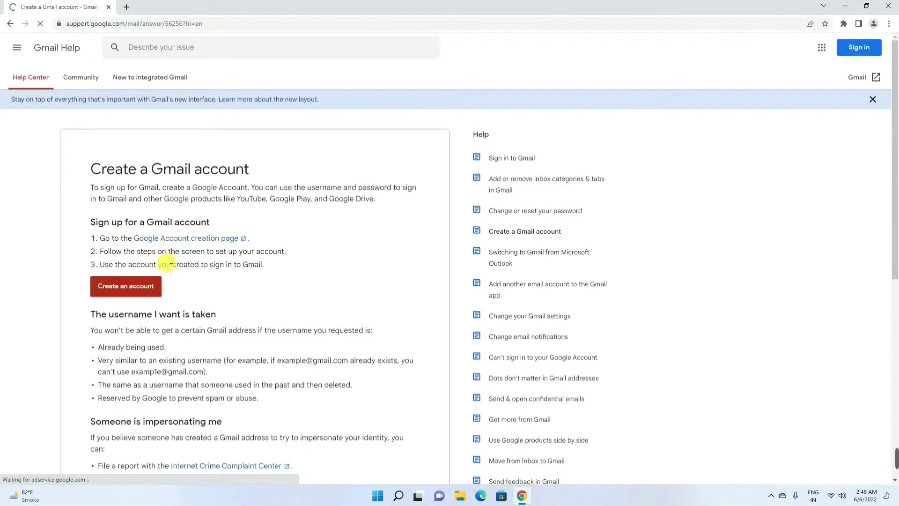
Step: Mark the 'Create an account' option on screen, then start the account sign-up form
key("ctrl+alt+d")
mouse_move(68, 268)
left_mouse_down()
mouse_move(122, 301)
mouse_move(182, 306)
left_mouse_up()
key("Escape")
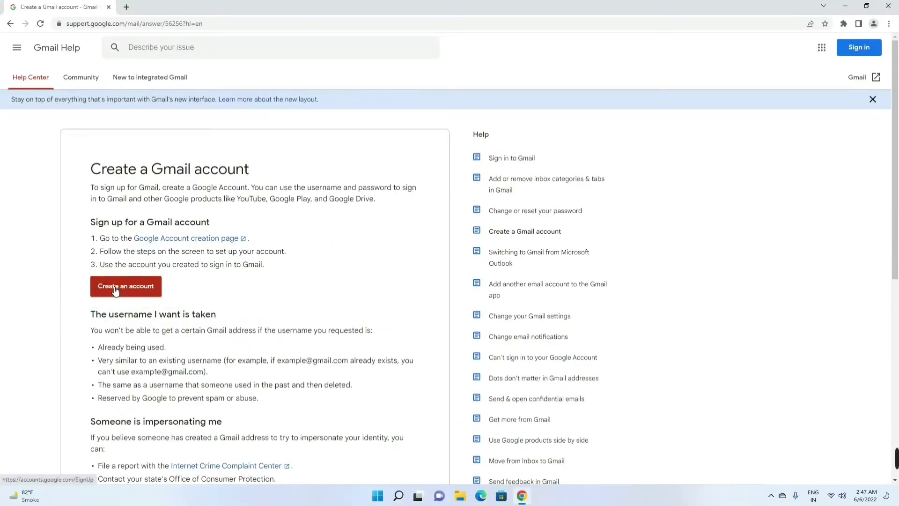
left_click(225, 213)
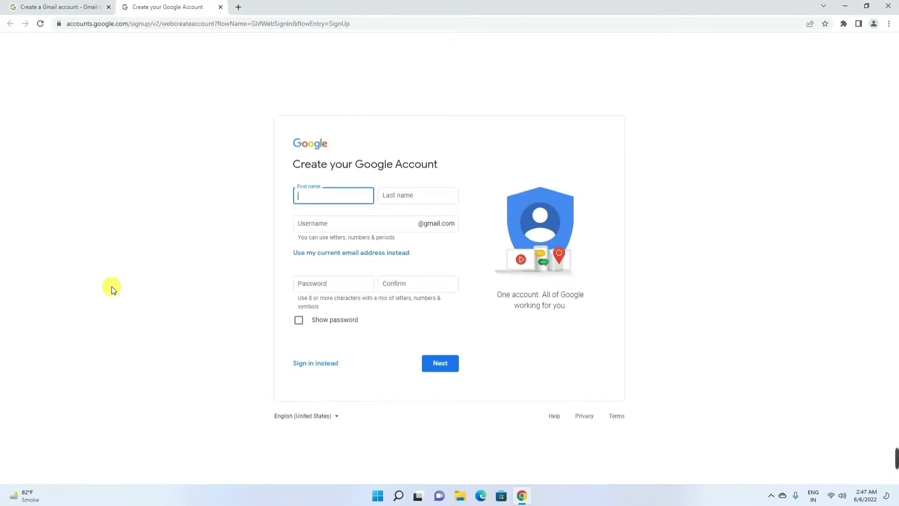
Step: Highlight the First name and Last name fields on screen for viewers
key("ctrl+alt+g")
mouse_move(283, 176)
left_mouse_down()
mouse_move(333, 213)
mouse_move(385, 221)
left_mouse_up()
mouse_move(384, 183)
left_mouse_down()
mouse_move(394, 203)
mouse_move(465, 209)
left_mouse_up()
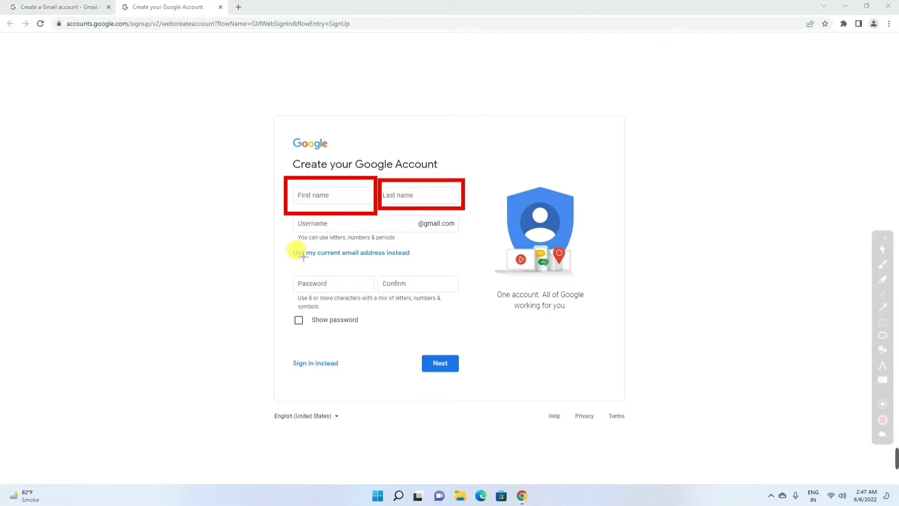
key("Escape")
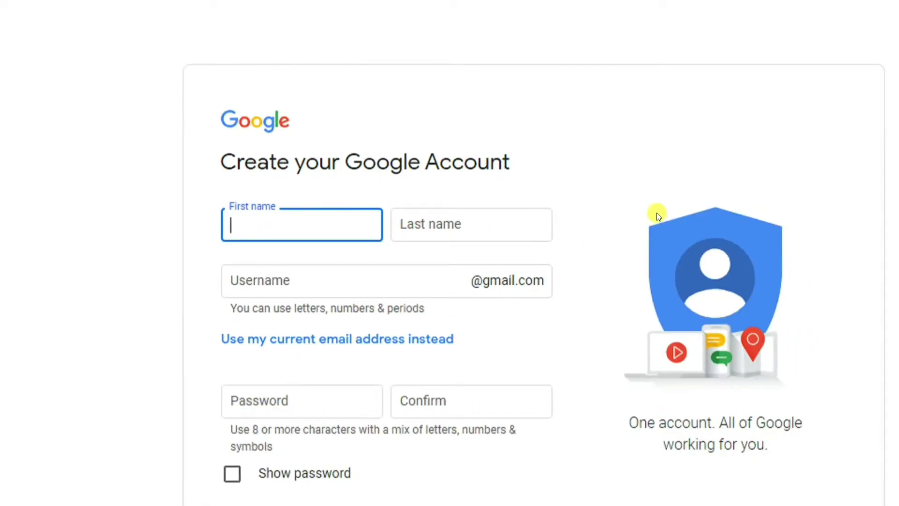
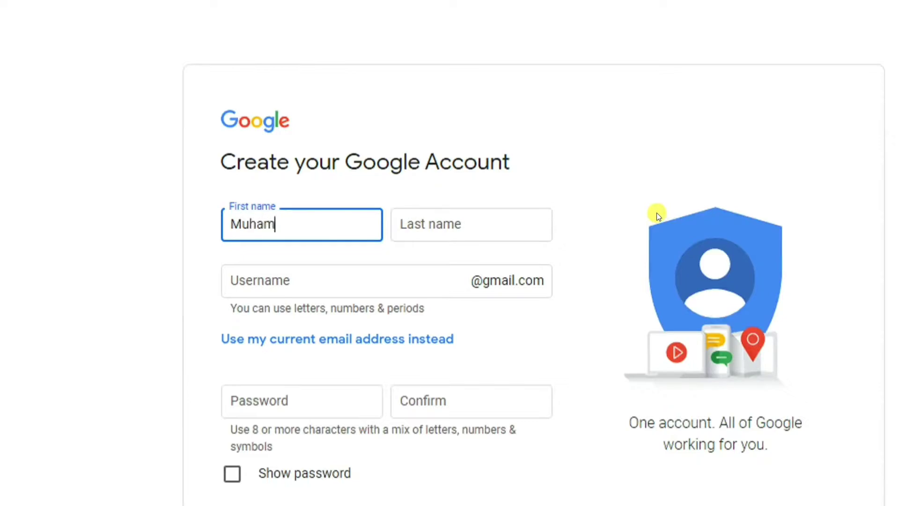
Step: Enter the account holder's first name and last name in the sign-up form
key("Tab")
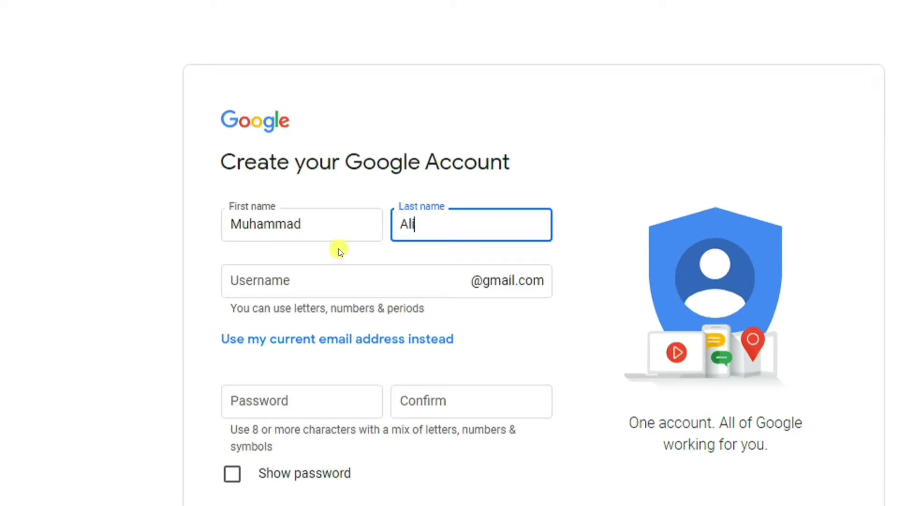
left_click(377, 225)
left_click(435, 225)
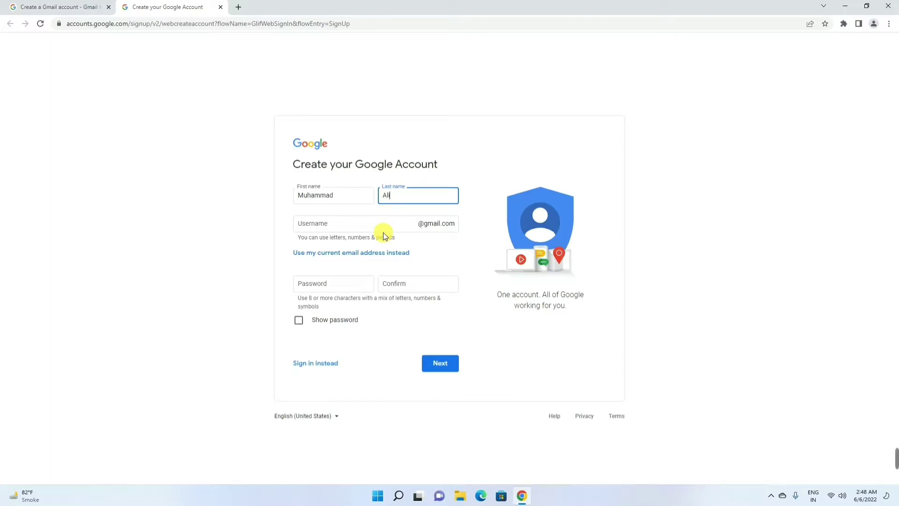
Step: Enter a username based on the account holder's name and check its availability
left_click(359, 232)
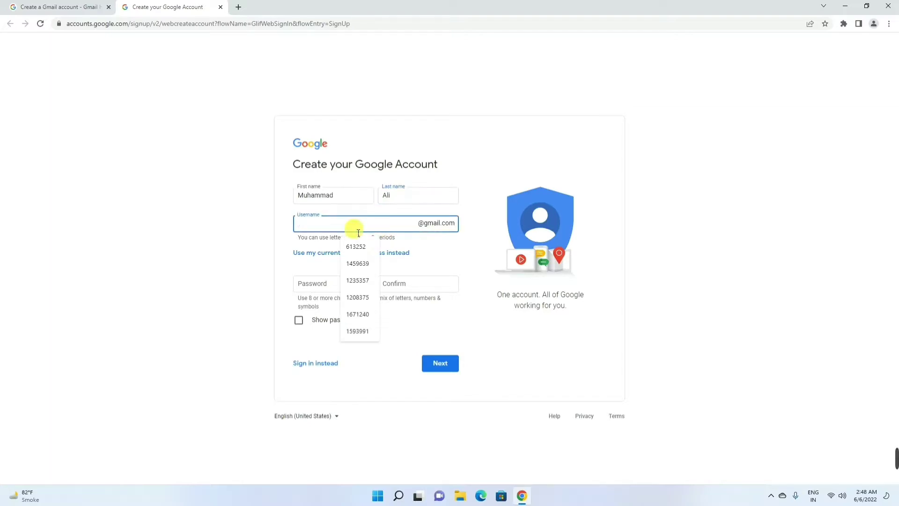
left_click(249, 249)
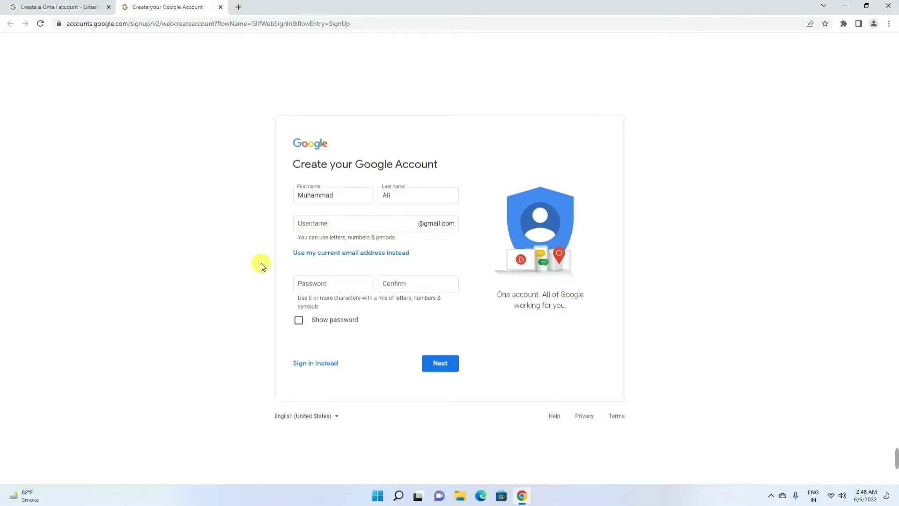
left_click(320, 223)
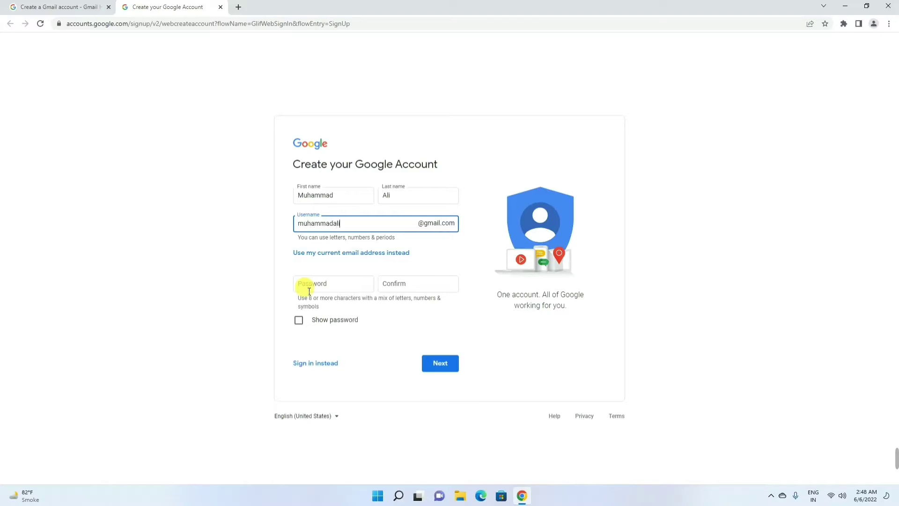
left_click(444, 263)
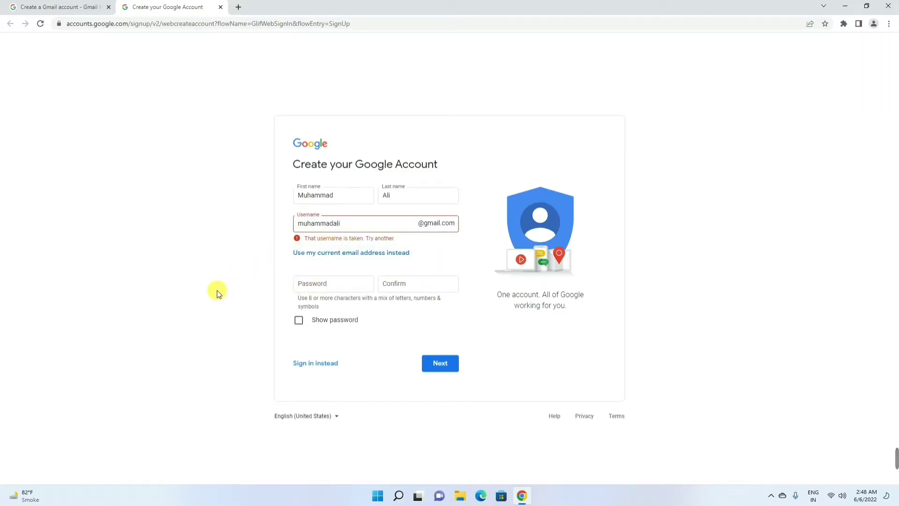
Step: Add a word suffix to the taken username, mark the error, then try a numeric ending
left_click(381, 225)
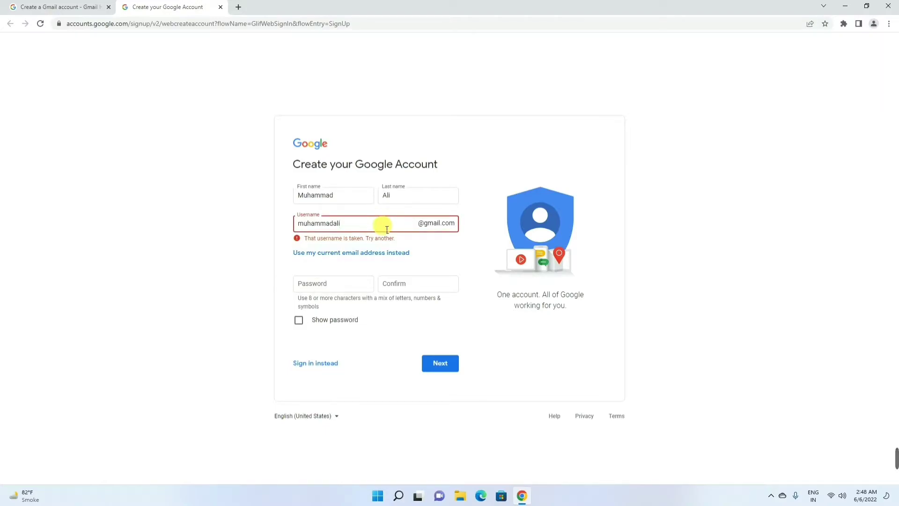
type("official")
left_click(428, 243)
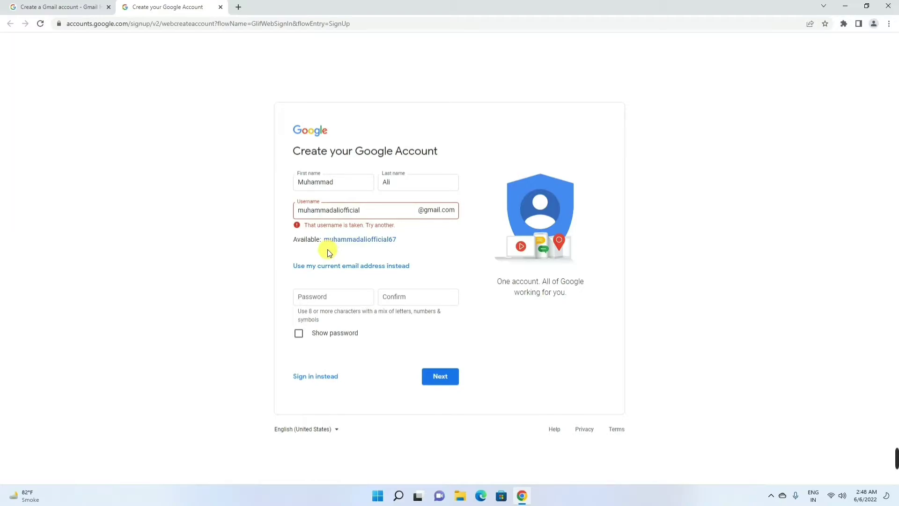
key("ctrl+alt+d")
left_click_drag(290, 241, 404, 252)
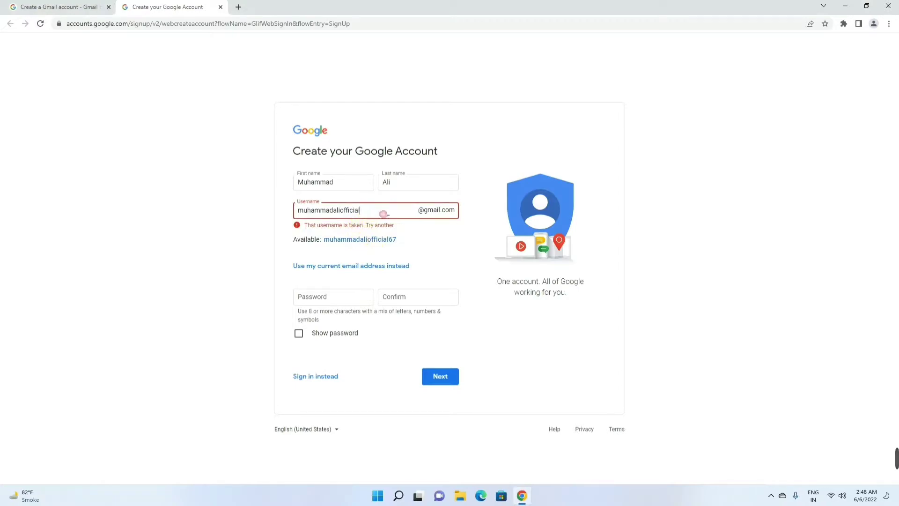
key("BackSpace")
key("BackSpace")
key("BackSpace")
key("BackSpace")
key("BackSpace")
key("BackSpace")
key("BackSpace")
key("BackSpace")
type("786")
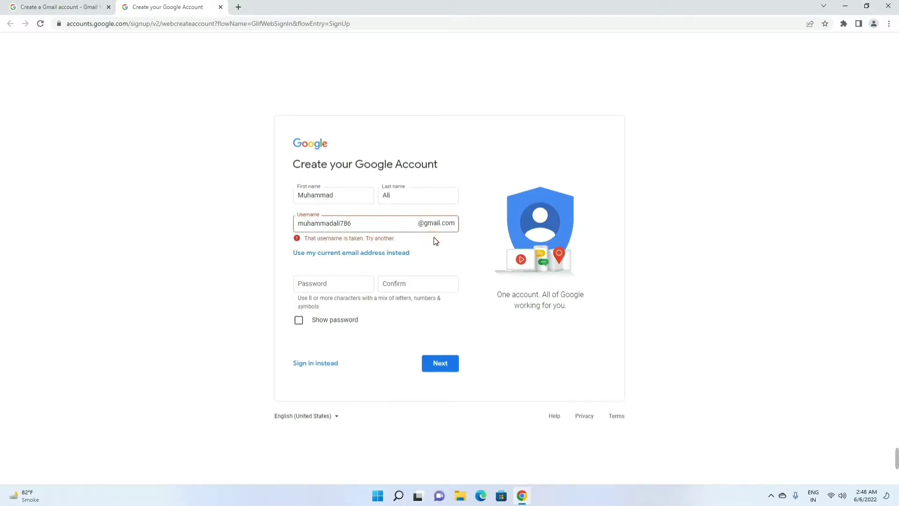
Step: Try further username endings until the form accepts one without the taken error
left_click_drag(341, 223, 352, 224)
type("333")
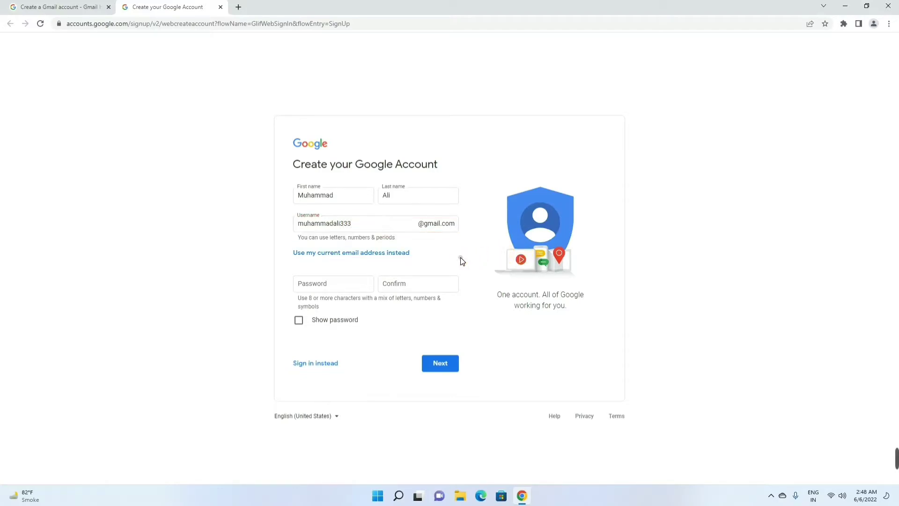
left_click_drag(367, 225, 340, 223)
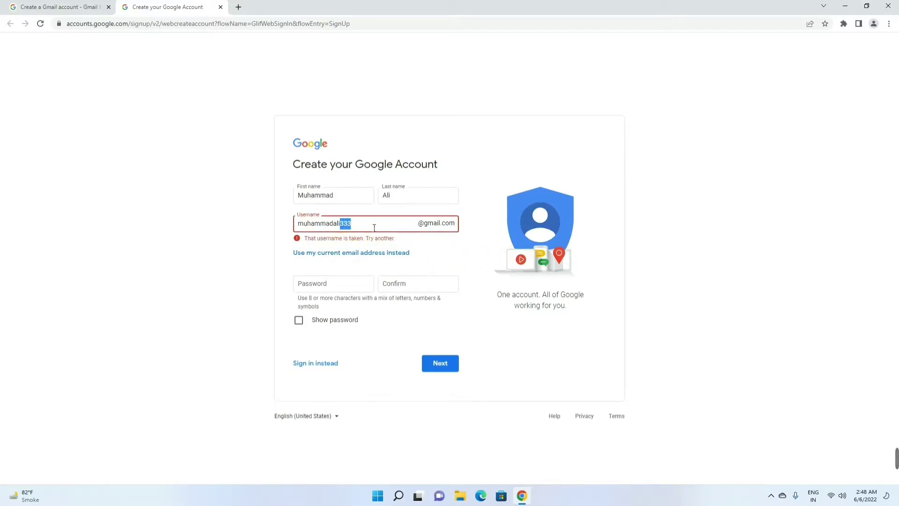
key("BackSpace")
type("112233")
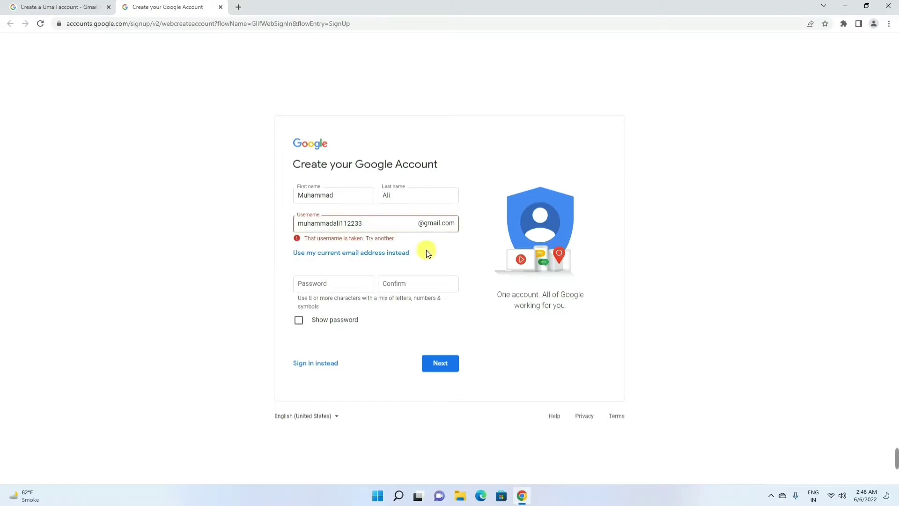
left_click(356, 227)
key("BackSpace")
key("BackSpace")
key("BackSpace")
key("BackSpace")
key("BackSpace")
key("BackSpace")
type("mail001122")
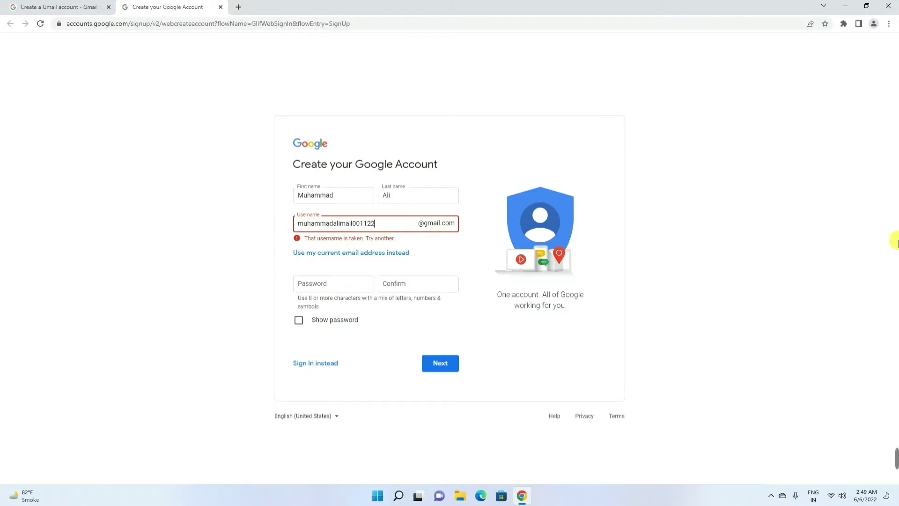
left_click(437, 243)
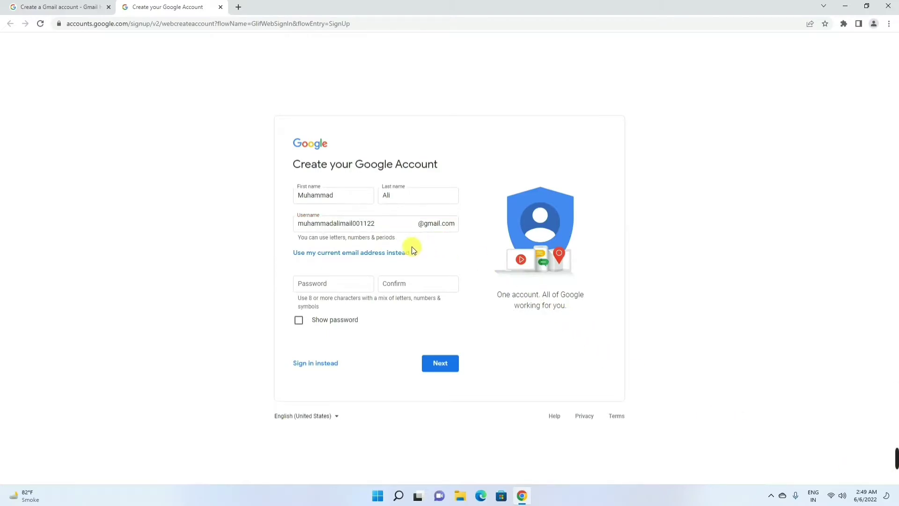
Step: Leave the password empty and highlight the accepted username for viewers
left_click(315, 284)
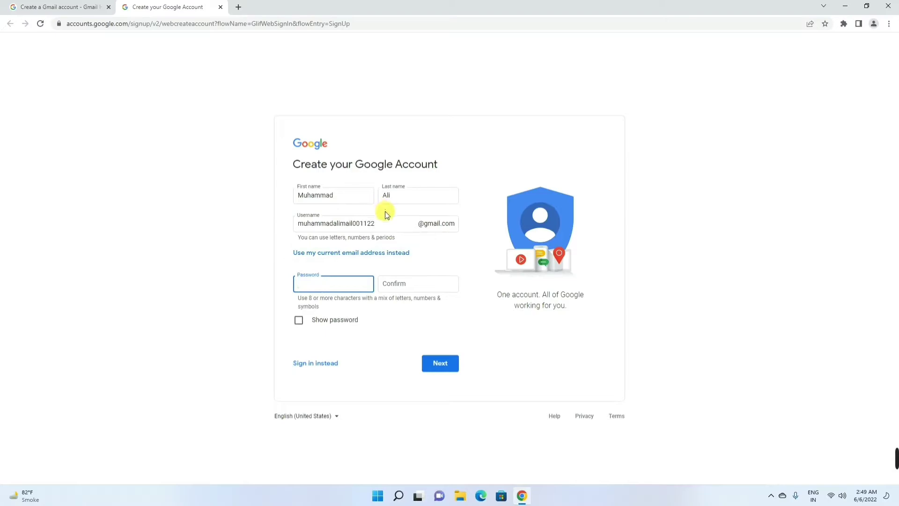
left_click(257, 263)
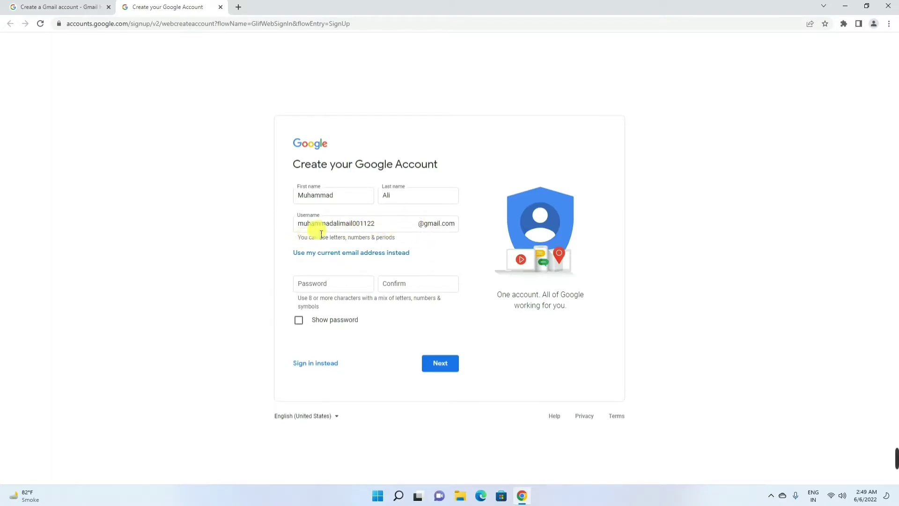
left_click_drag(374, 224, 289, 228)
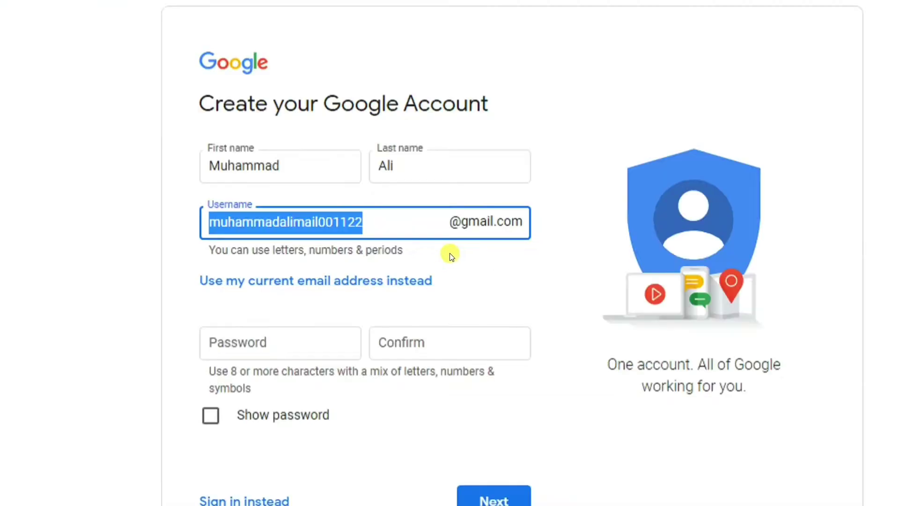
left_click(357, 220)
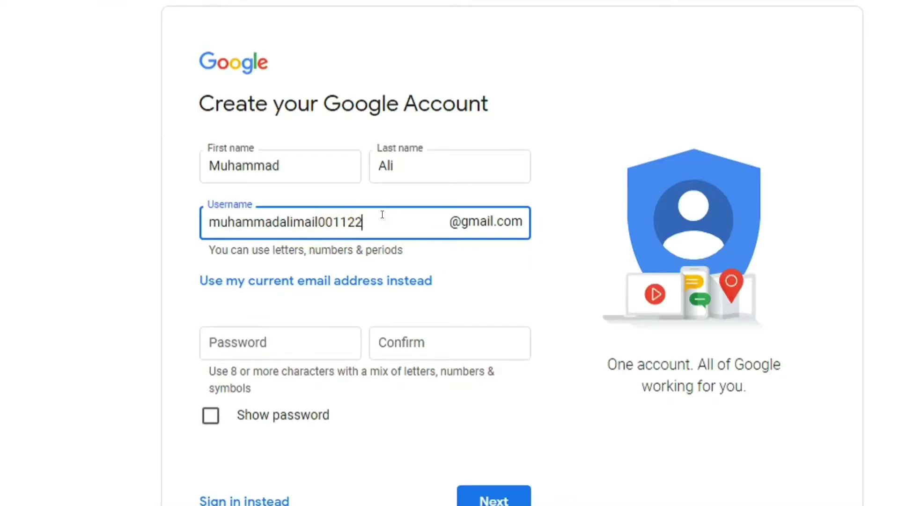
left_click_drag(381, 220, 293, 222)
double_click(289, 222)
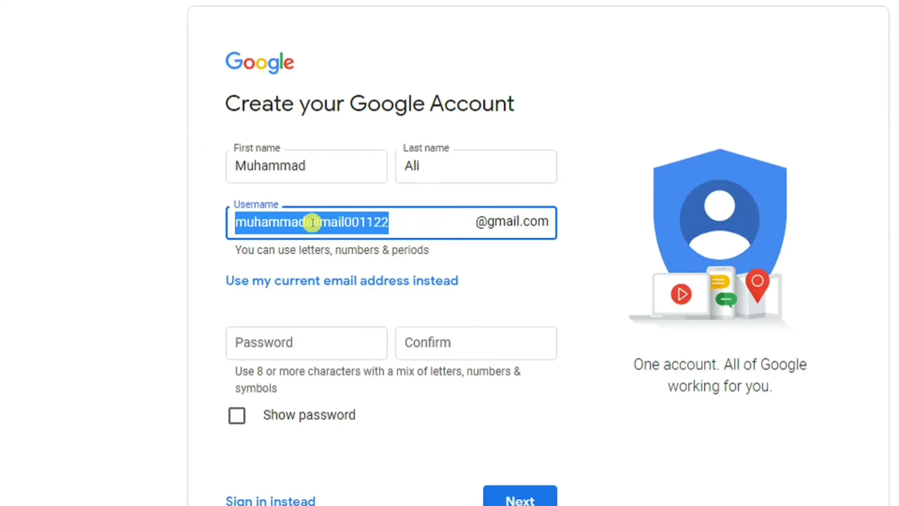
mouse_move(206, 189)
left_mouse_down()
mouse_move(367, 253)
mouse_move(407, 242)
left_mouse_up()
left_click(407, 241)
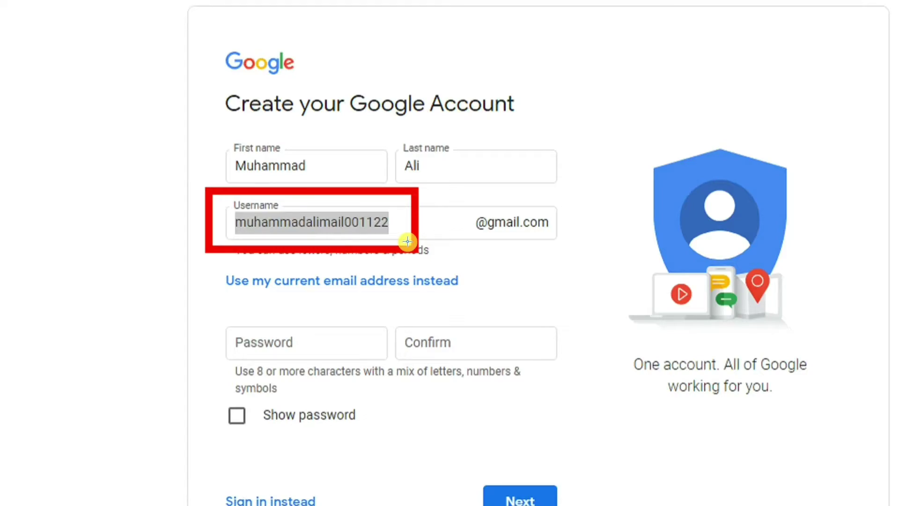
key("Escape")
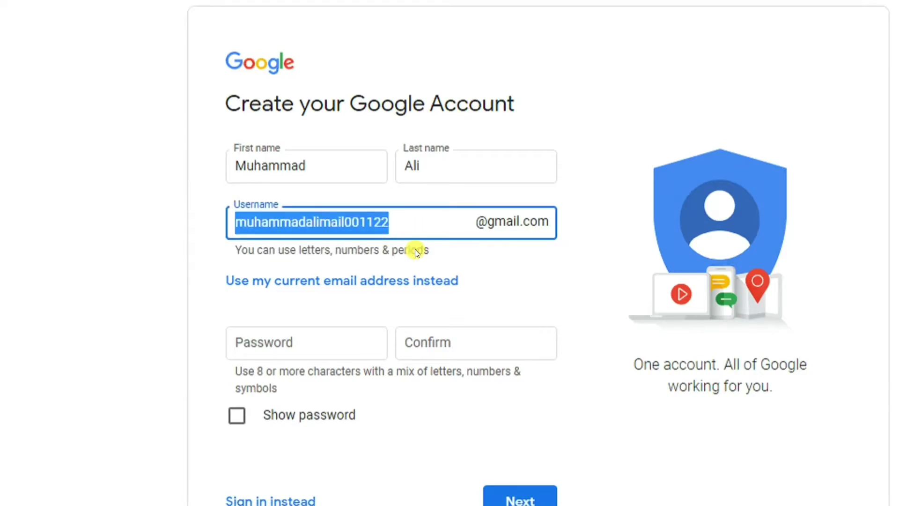
Step: Enter a 9-character password in both password fields and submit the form
left_click(331, 285)
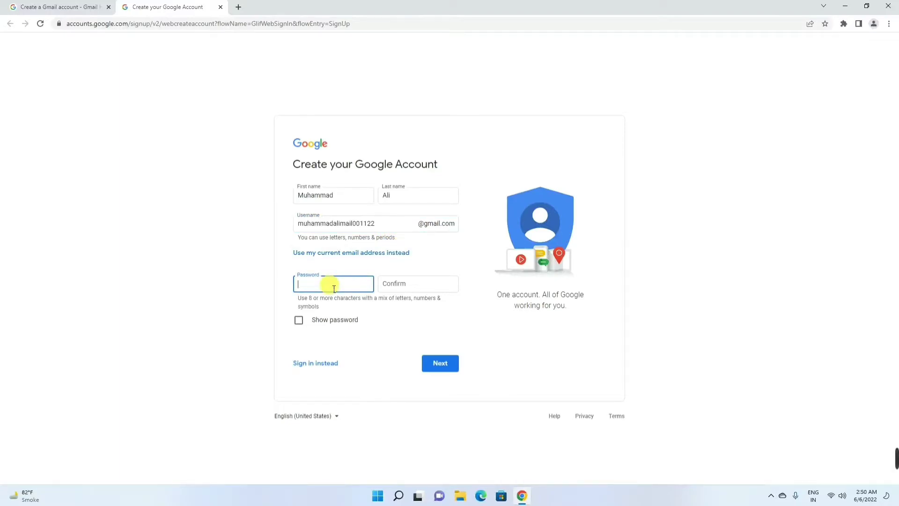
type("*********")
left_click(416, 284)
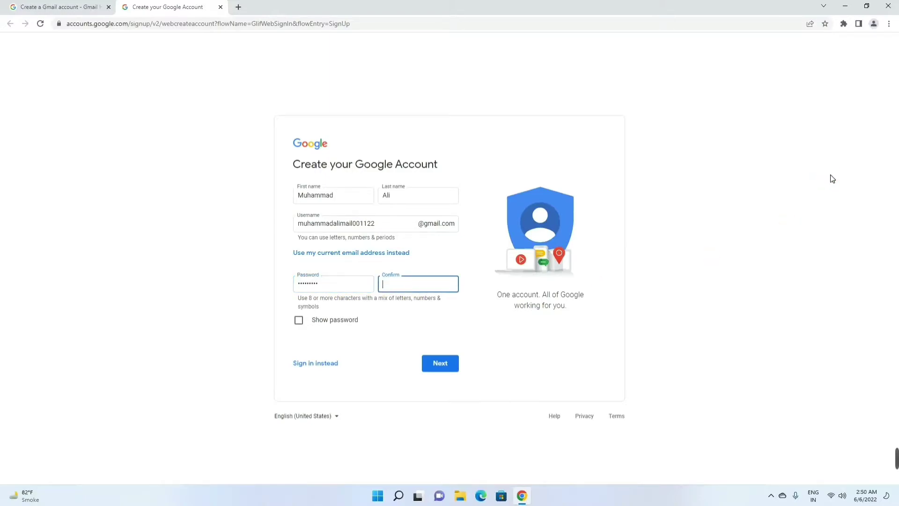
type("*********")
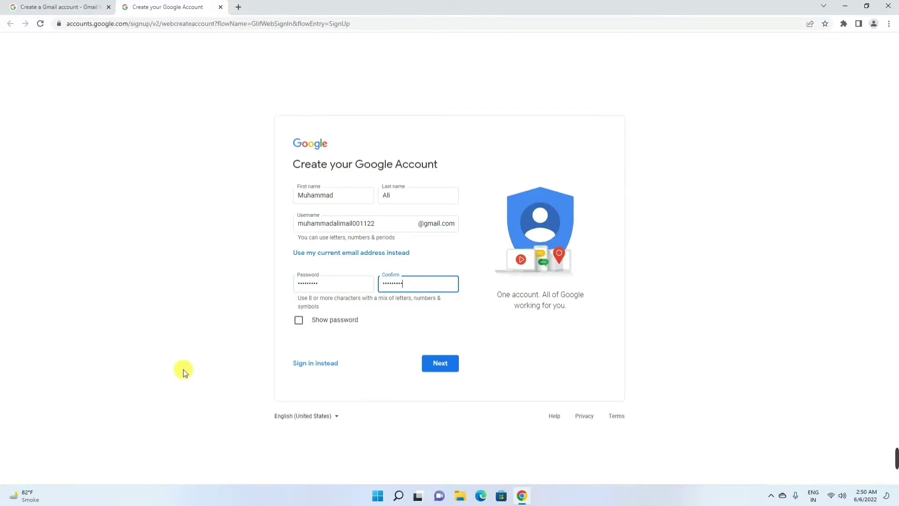
key("Return")
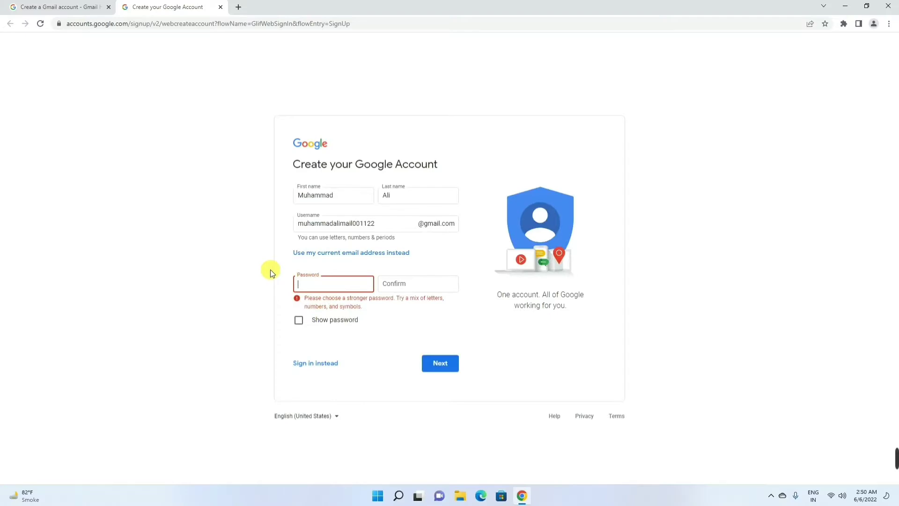
Step: Mark the password warning, then type a longer 13-character password and retype it to confirm
key("ctrl+F7")
mouse_move(276, 268)
left_mouse_down()
mouse_move(300, 303)
mouse_move(431, 337)
mouse_move(465, 335)
left_mouse_up()
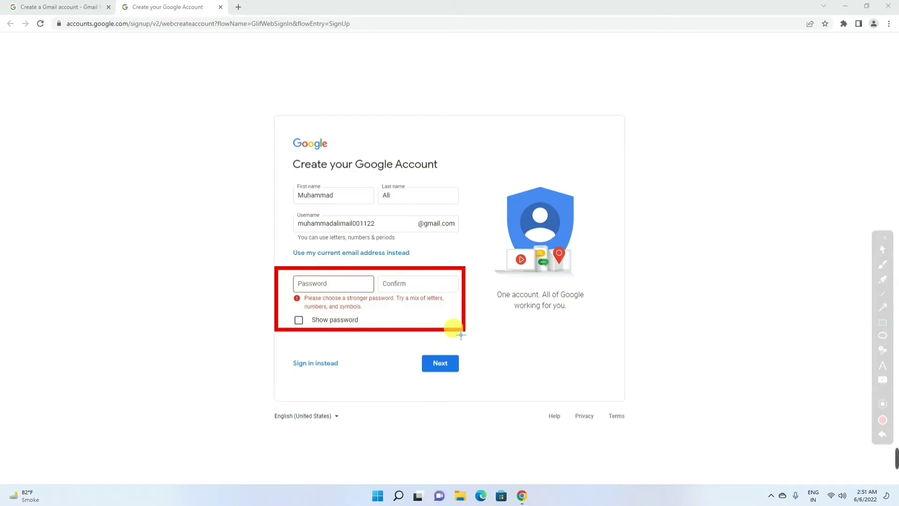
key("ctrl+F7")
left_click(339, 284)
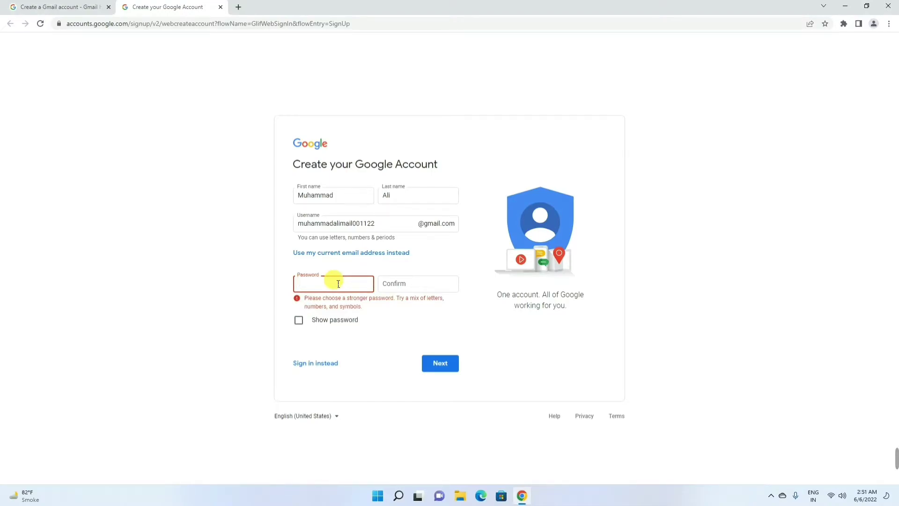
type("*************")
key("Tab")
type("*********")
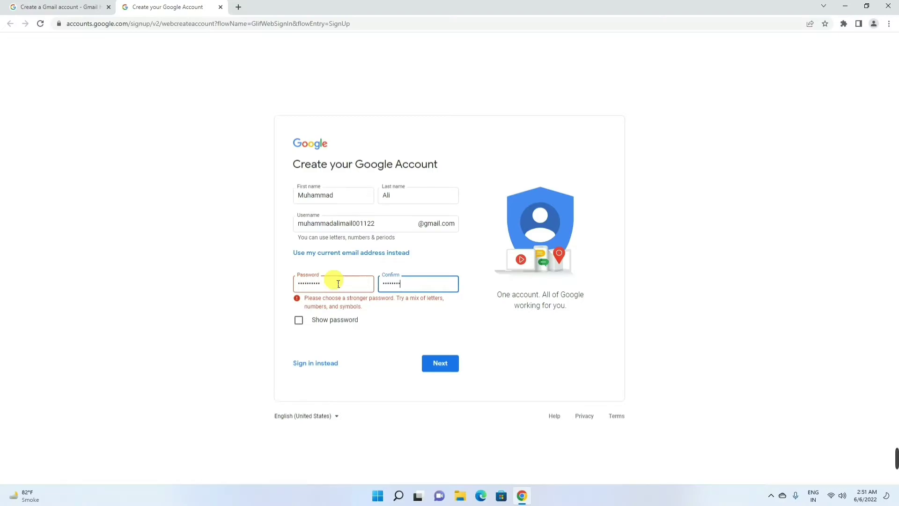
Step: Submit the sign-up details and mark the phone verification page for viewers
left_click(438, 360)
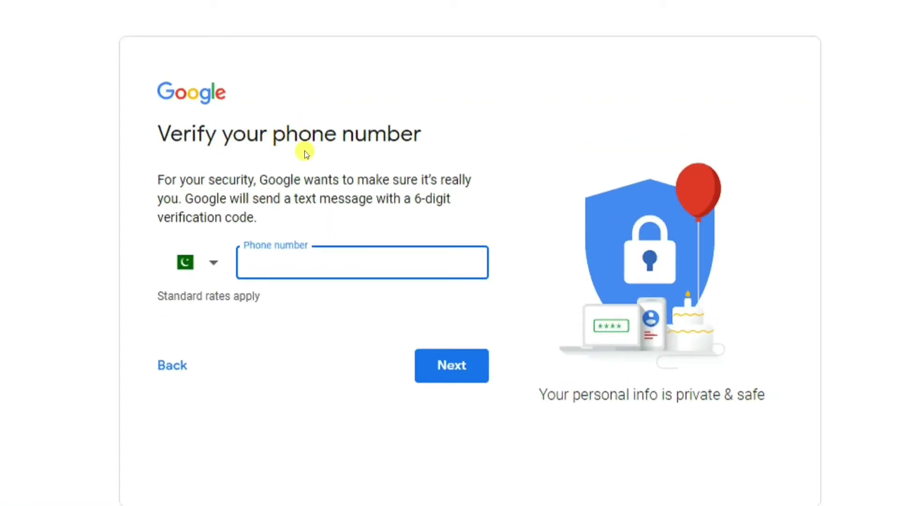
left_click_drag(130, 66, 525, 436)
left_click(525, 436)
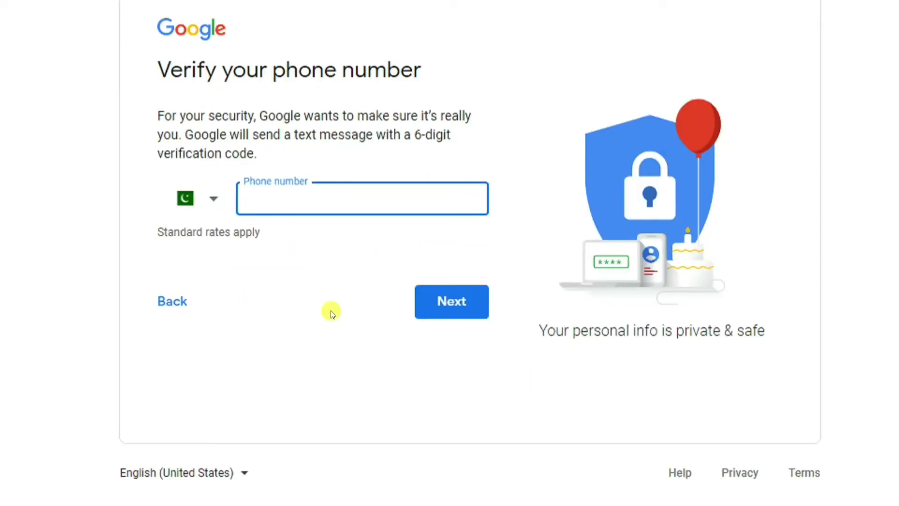
left_click_drag(141, 225, 222, 269)
left_click(267, 187)
mouse_move(250, 160)
left_mouse_down()
mouse_move(264, 182)
mouse_move(631, 223)
mouse_move(615, 243)
left_mouse_up()
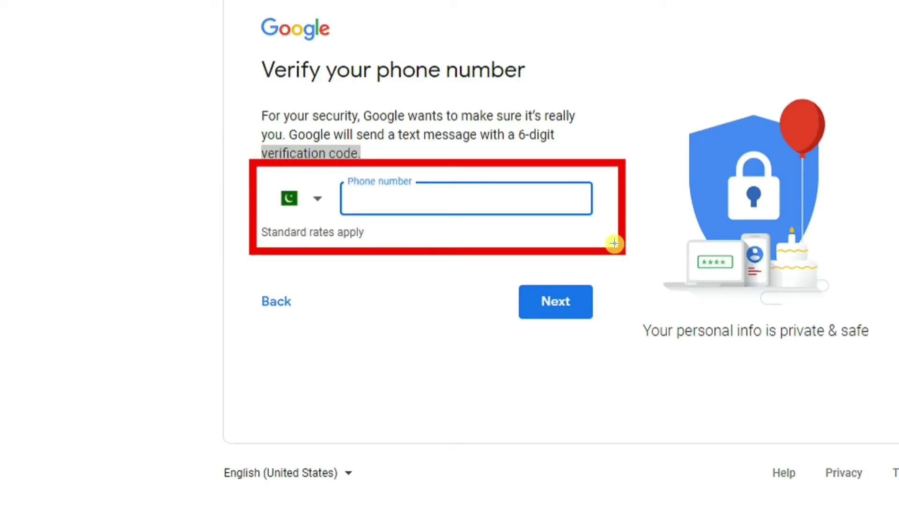
Step: Enter the mobile phone number and request the verification code by text
left_click(346, 192)
key("Escape")
left_click(360, 196)
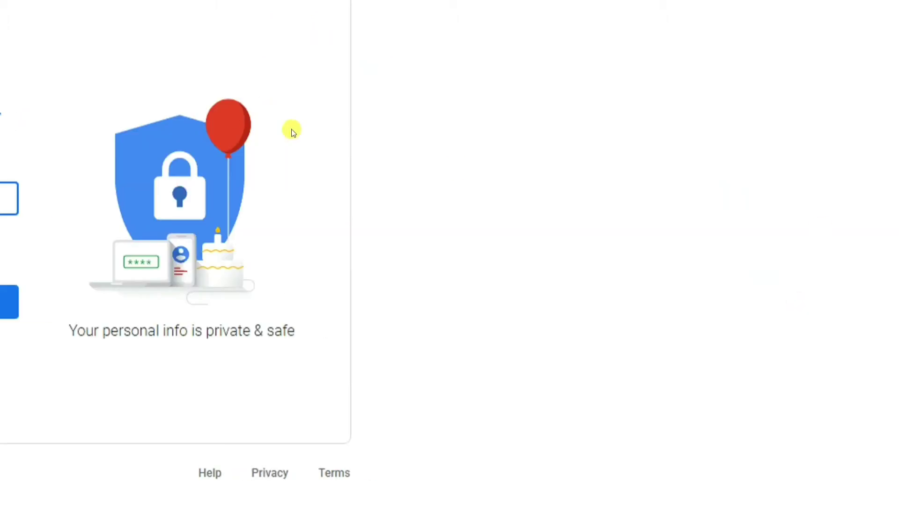
left_click(225, 127)
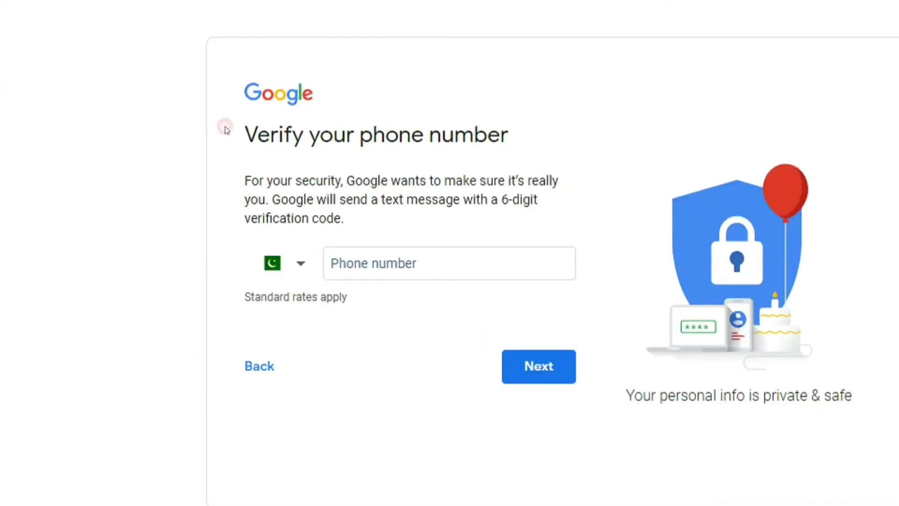
left_click(359, 262)
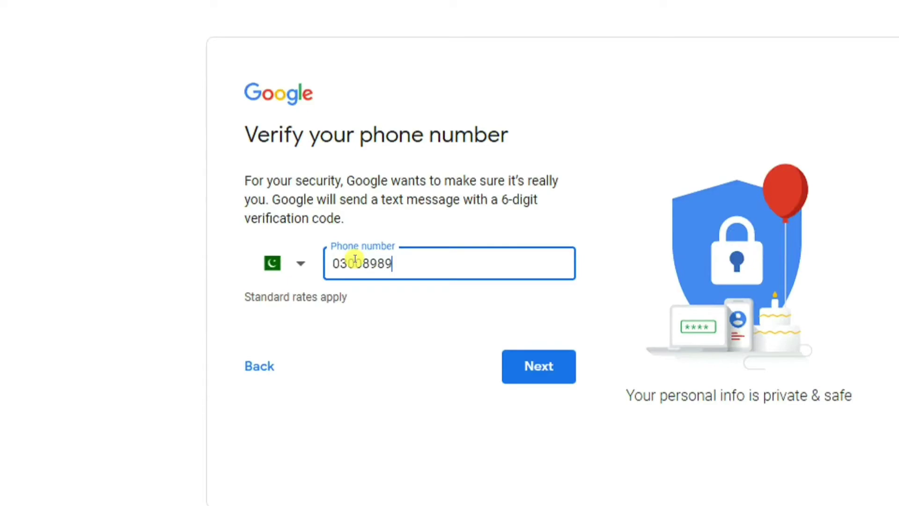
left_click(528, 362)
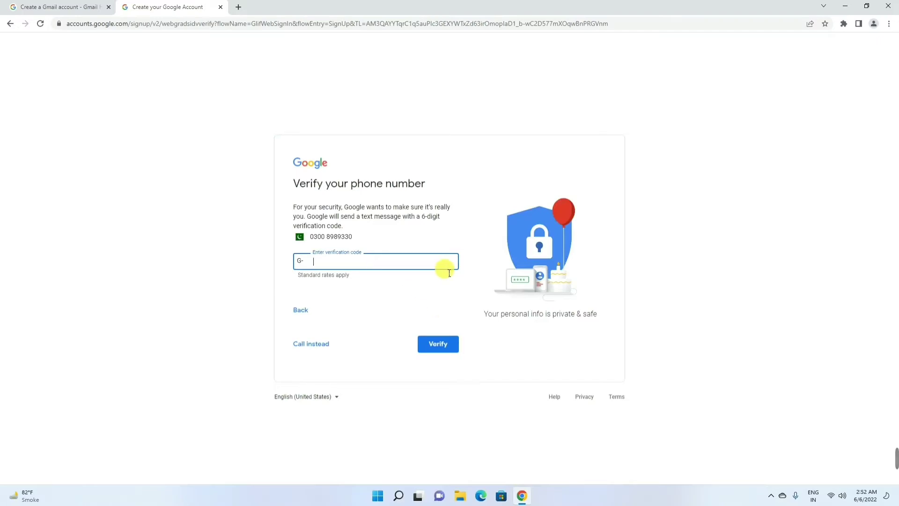
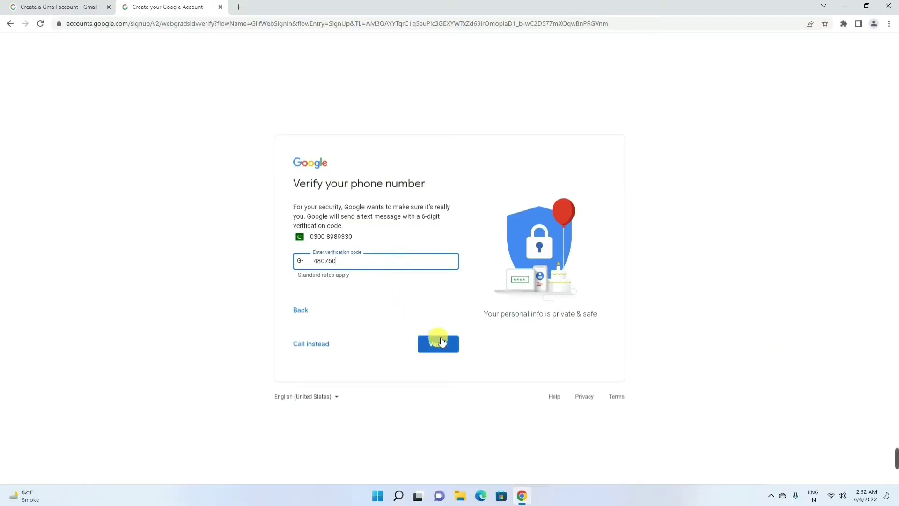
Step: Enter the texted verification code and submit it with Verify
left_click(440, 343)
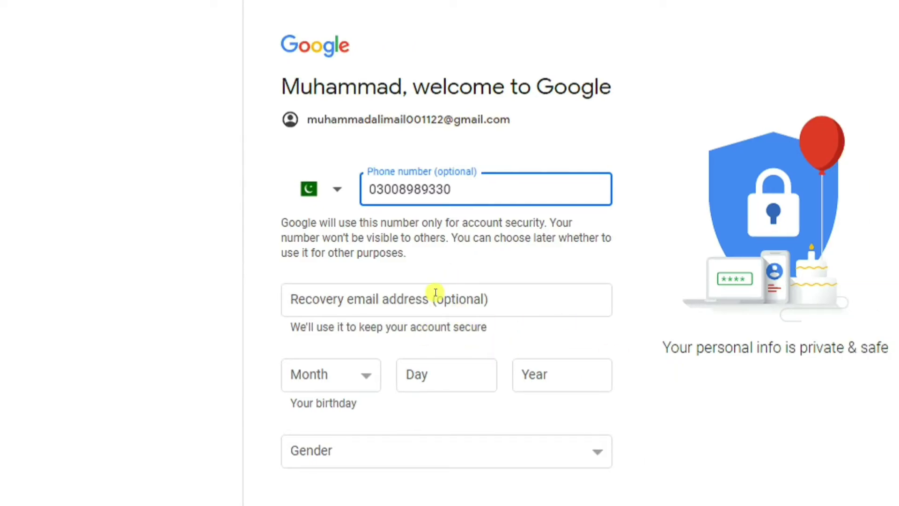
Step: Fill in the recovery email address on the personal details page
mouse_move(261, 269)
left_mouse_down()
mouse_move(372, 321)
mouse_move(626, 349)
left_mouse_up()
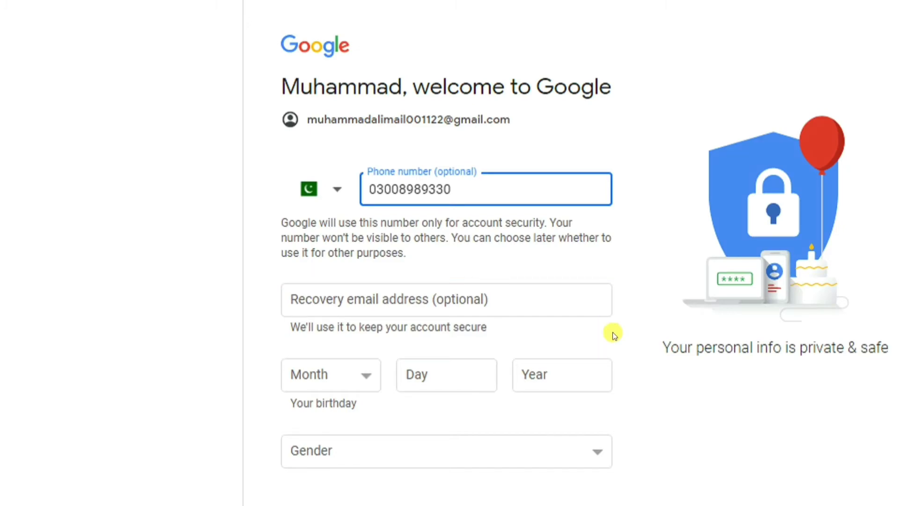
left_click(310, 311)
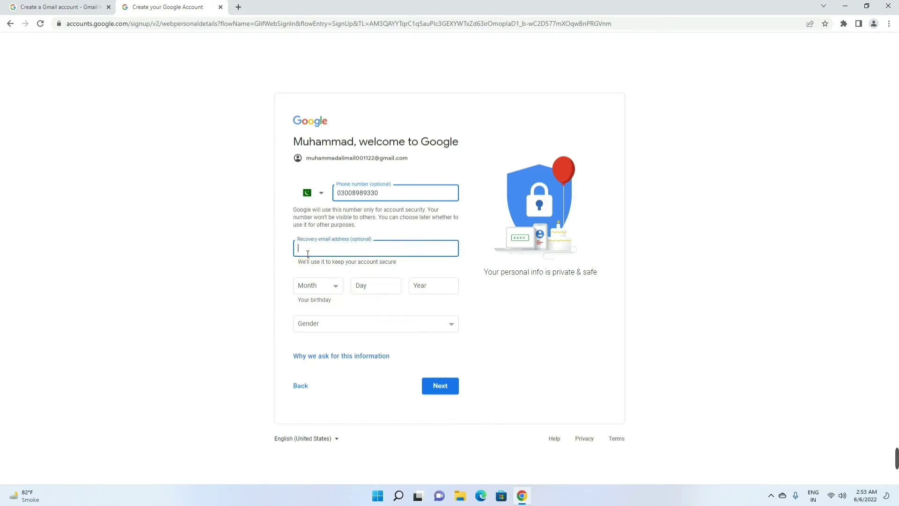
left_click(308, 253)
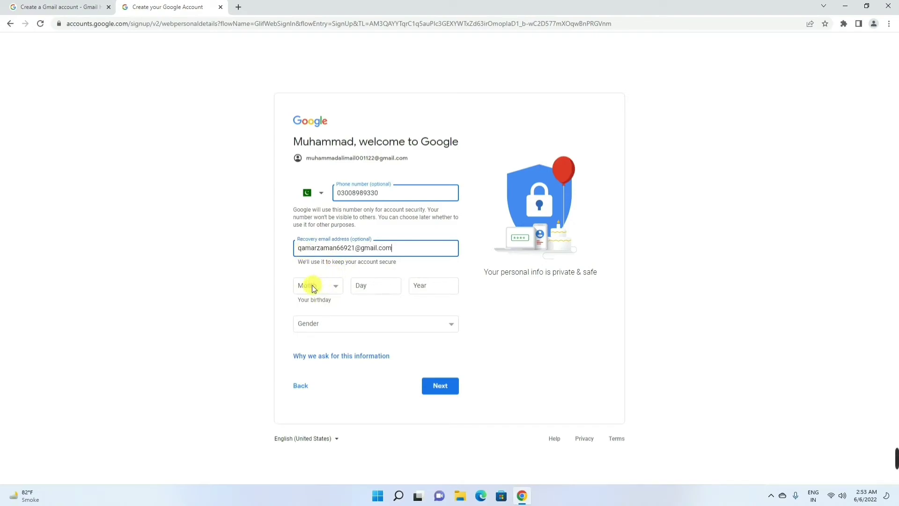
left_click(312, 286)
key("s")
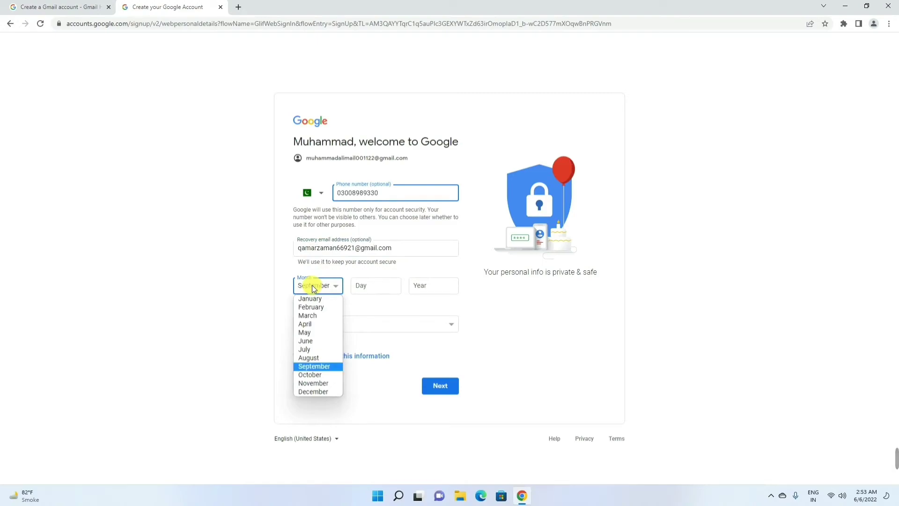
left_click(370, 286)
type("11")
key("Tab")
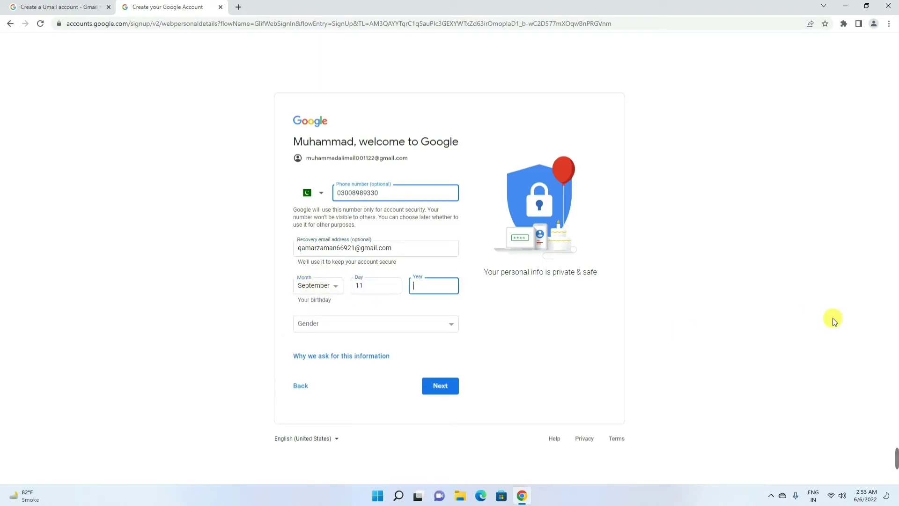
key("ctrl+F5")
left_click_drag(287, 265, 474, 318)
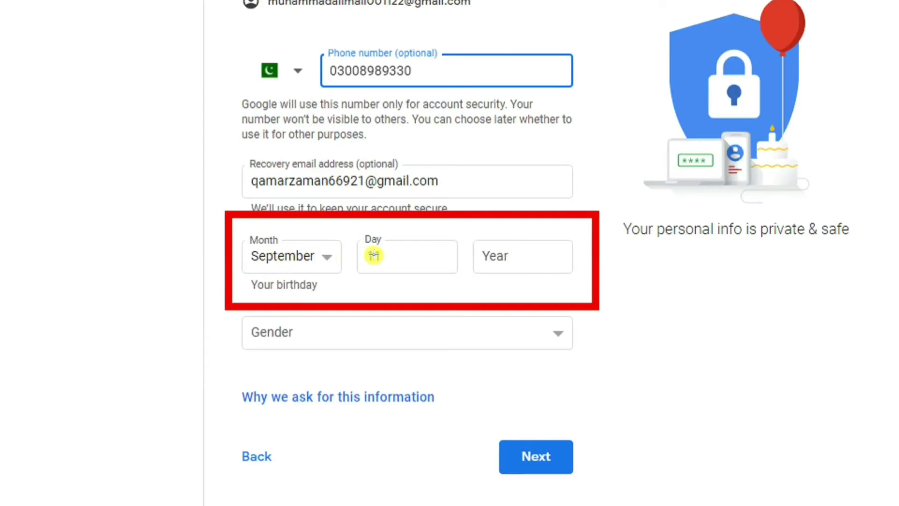
left_click(516, 265)
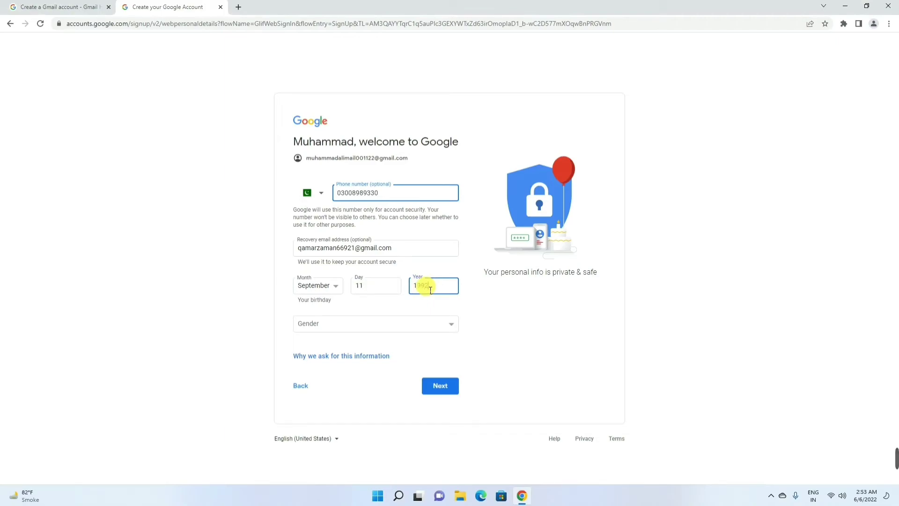
left_click(313, 323)
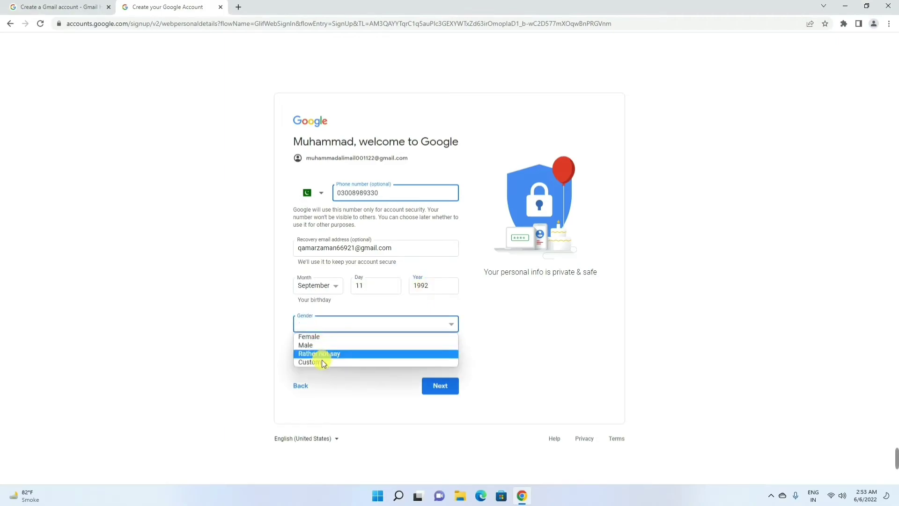
left_click(322, 345)
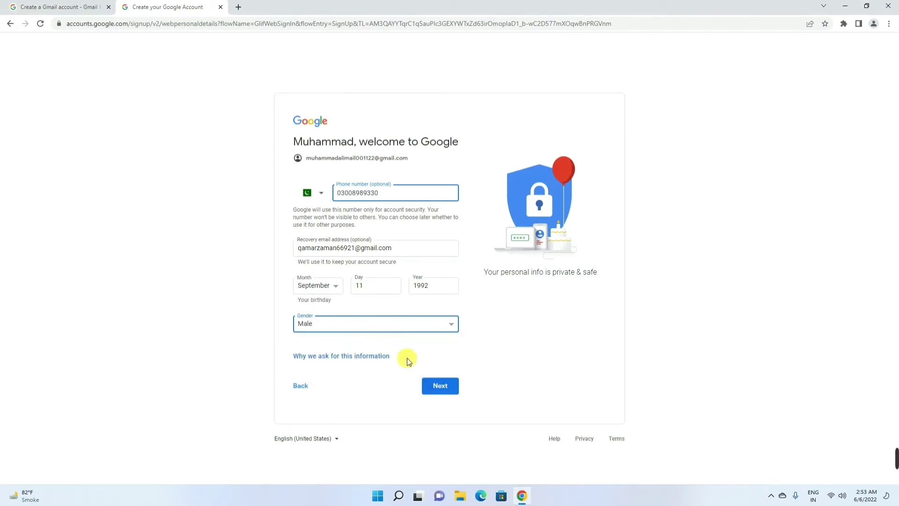
left_click(437, 385)
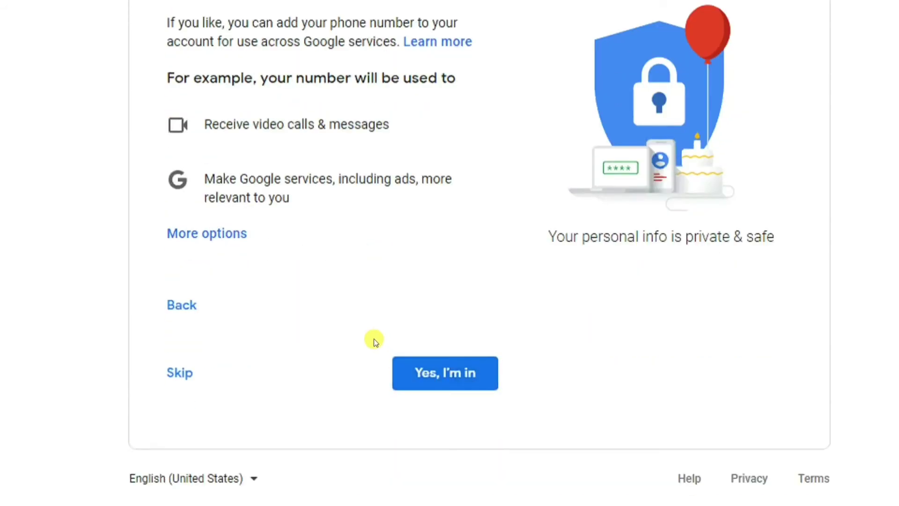
Step: Choose 'Yes, I'm in' for the phone number, then scroll and click I agree on Privacy and Terms
mouse_move(338, 315)
left_mouse_down()
mouse_move(498, 405)
mouse_move(525, 408)
left_mouse_up()
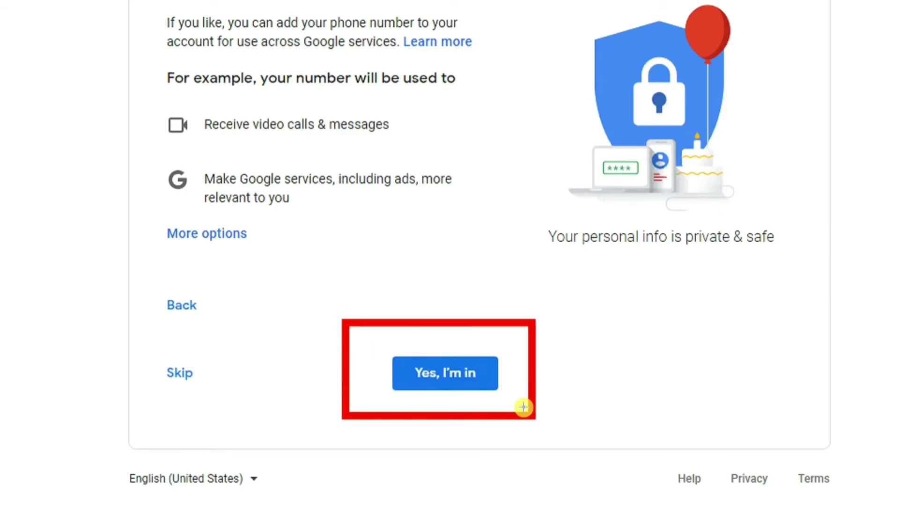
left_click(436, 379)
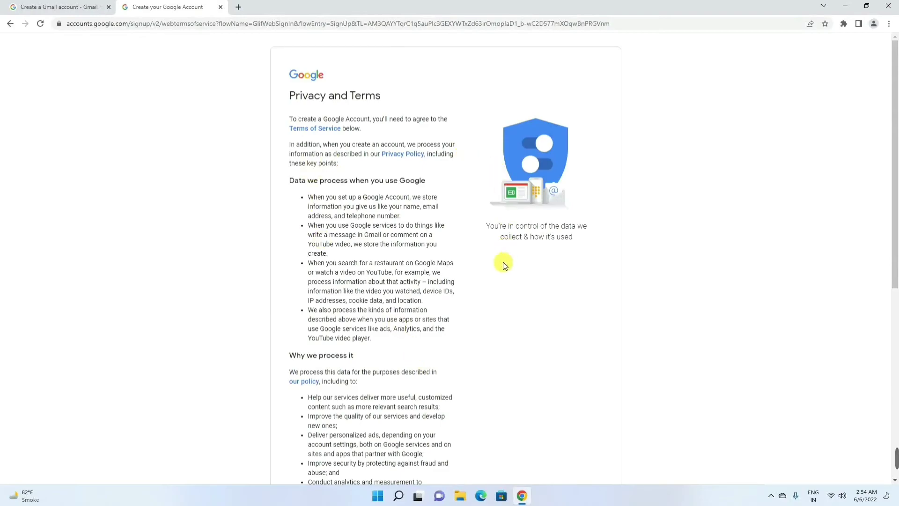
scroll(487, 271, "down", 6)
scroll(480, 282, "down", 2)
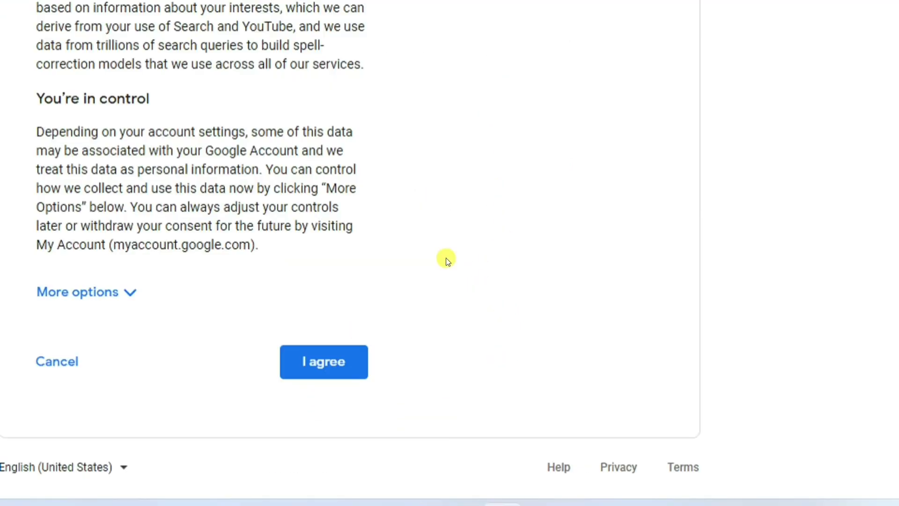
left_click_drag(232, 295, 424, 412)
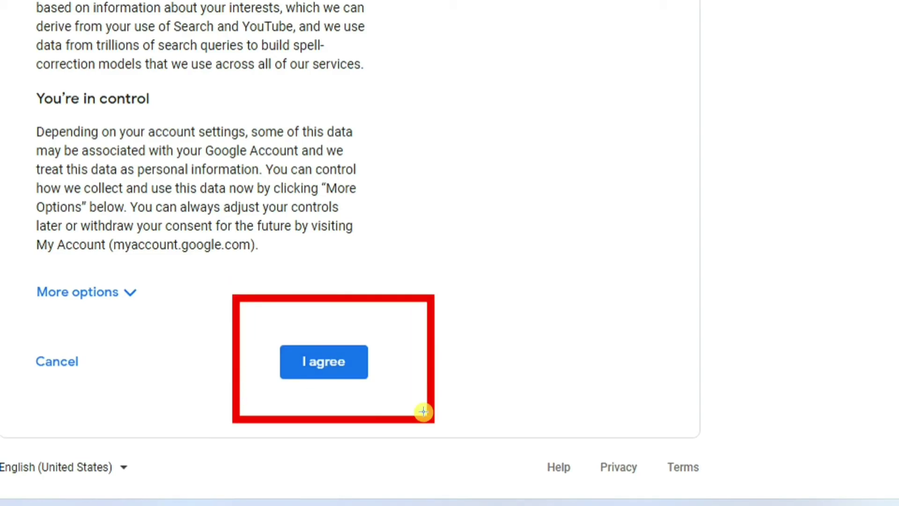
left_click(328, 372)
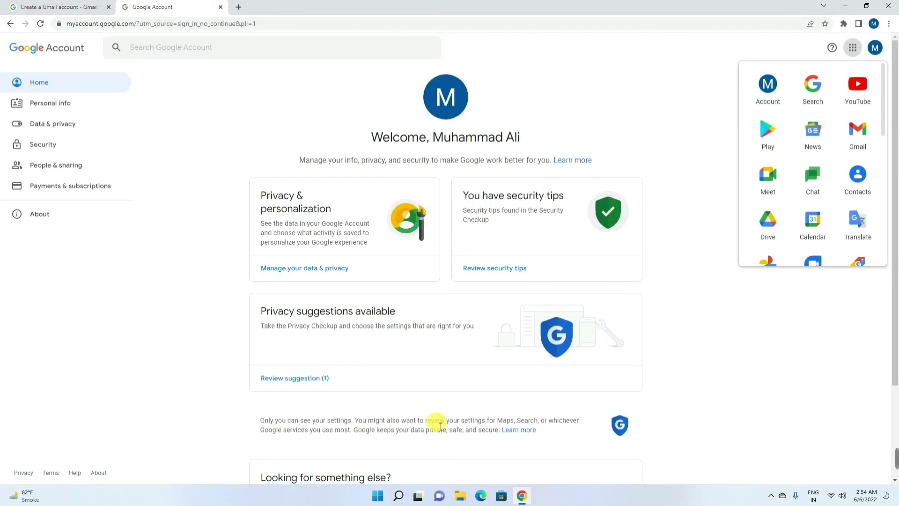
Step: Launch Gmail from the Google apps launcher to view the new account's inbox with its welcome message
left_click(858, 136)
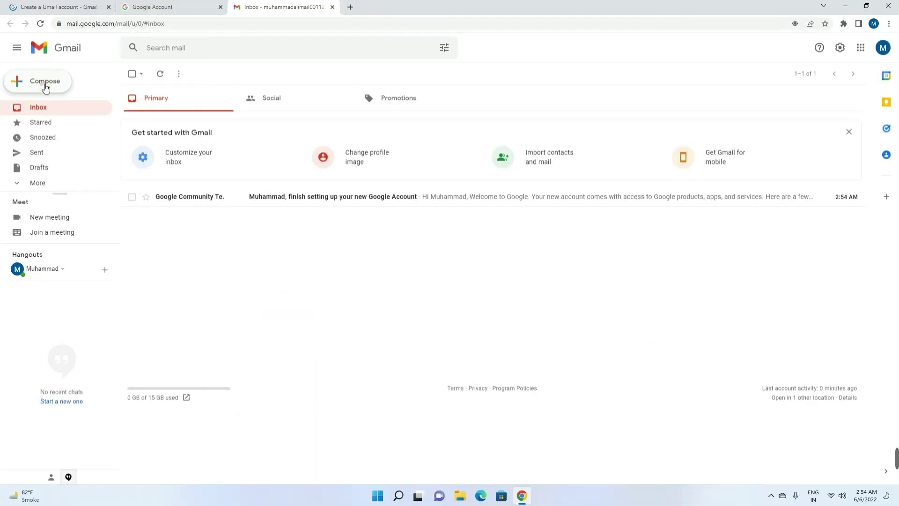
left_click(45, 85)
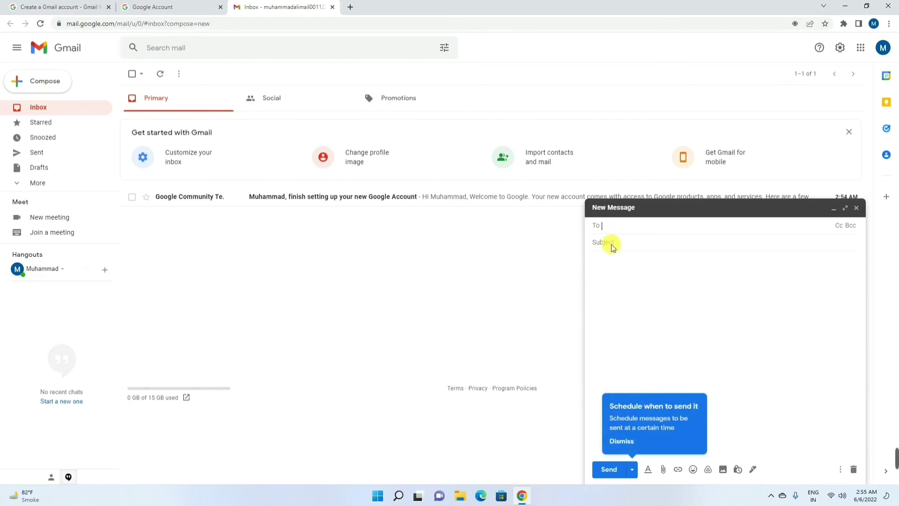
key("ctrl+alt+d")
mouse_move(587, 217)
left_mouse_down()
mouse_move(599, 240)
mouse_move(715, 237)
left_mouse_up()
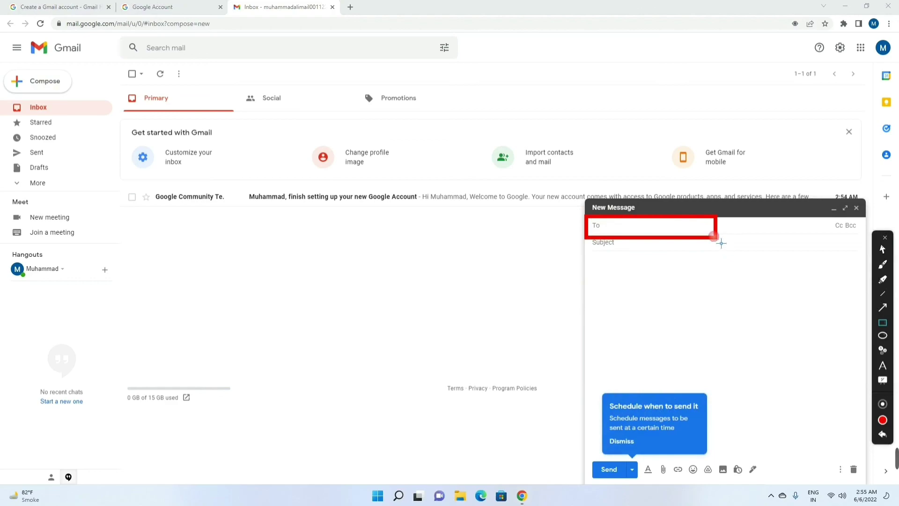
key("ctrl+alt+d")
key("ctrl+alt+d")
left_click_drag(586, 234, 669, 258)
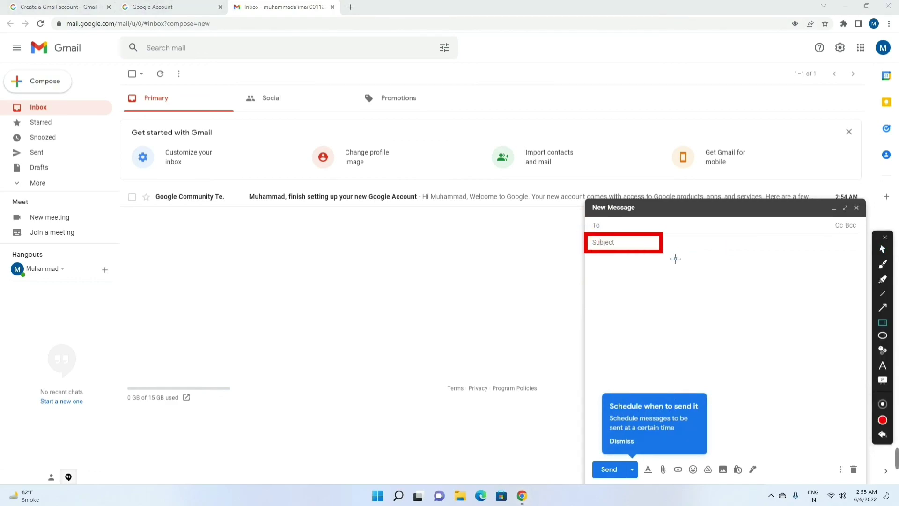
key("ctrl+alt+d")
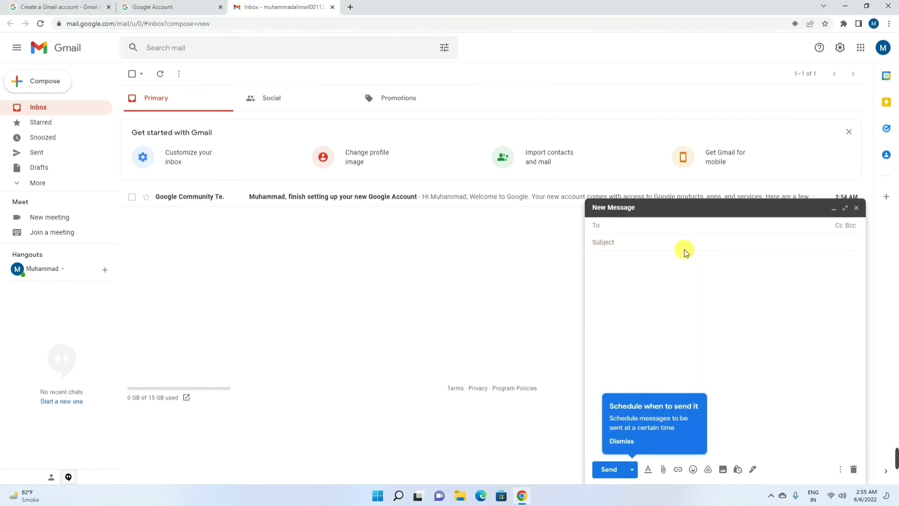
left_click(635, 243)
key("ctrl+alt+d")
mouse_move(600, 262)
left_mouse_down()
mouse_move(713, 359)
mouse_move(822, 397)
left_mouse_up()
key("ctrl+alt+d")
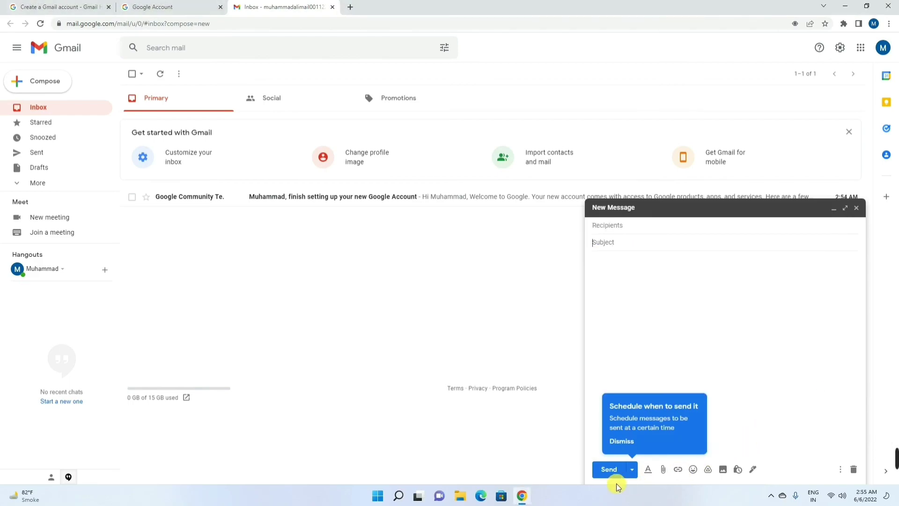
left_click(856, 208)
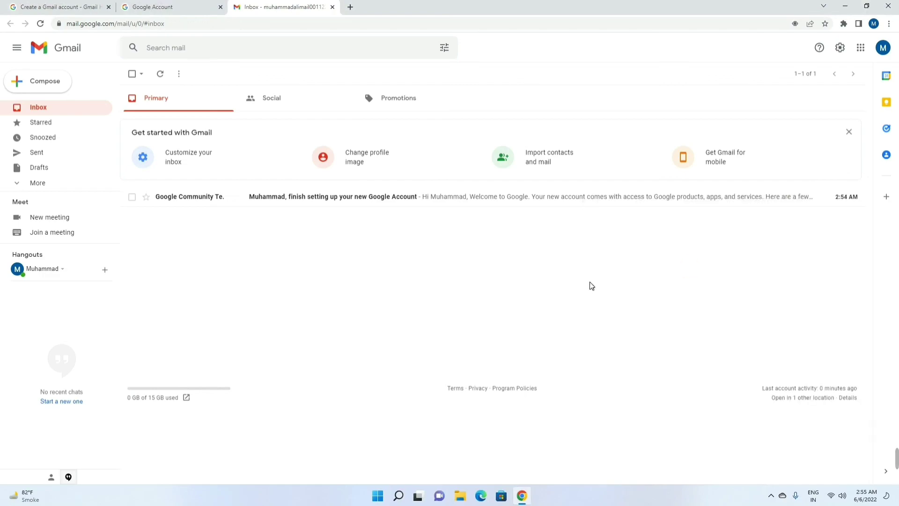